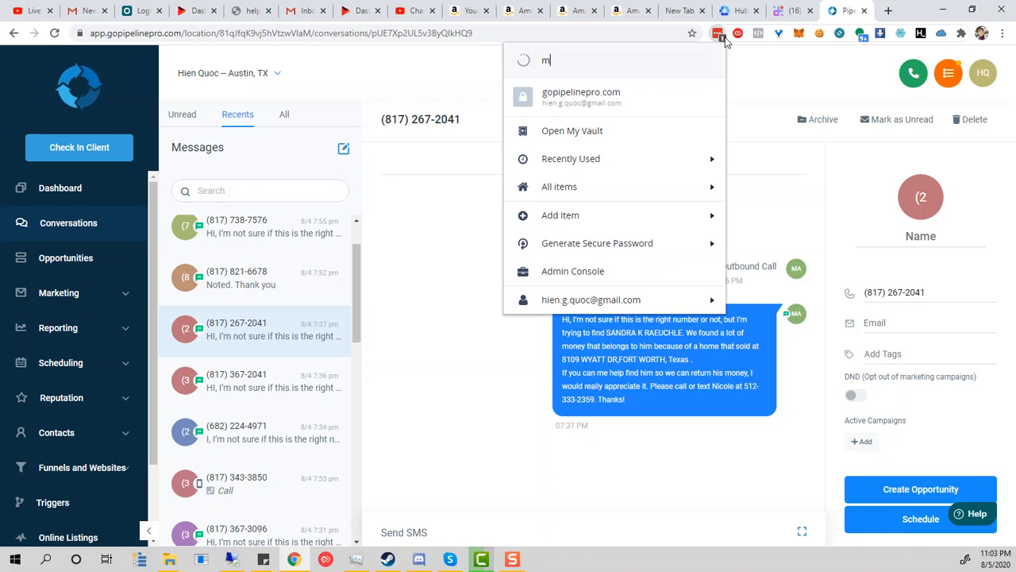
Step: Search the LastPass vault for 'mind' and launch the saved mindmaster.io site
{"action": "type", "text": "ind"}
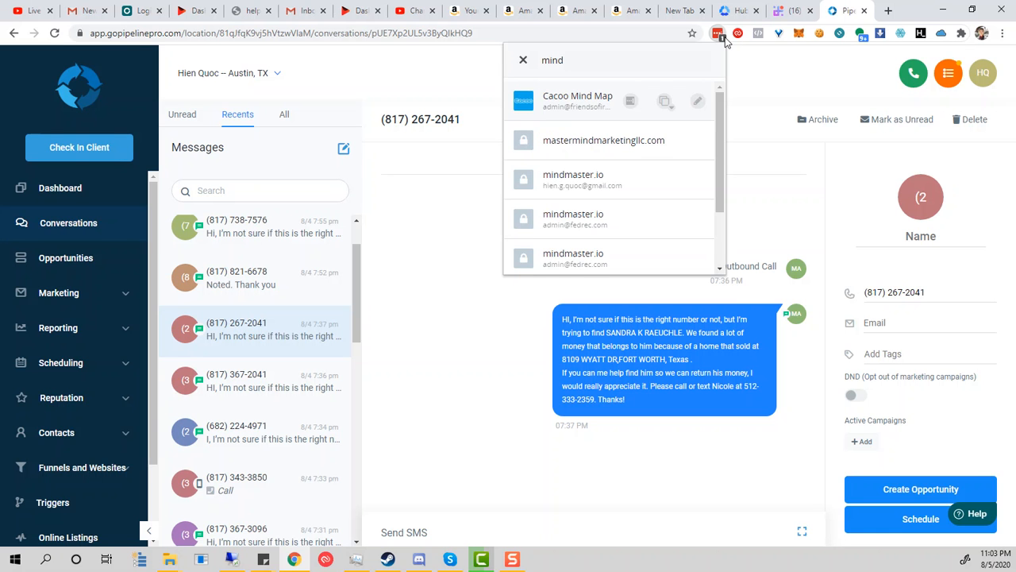
{"action": "left_click", "coordinate": [603, 181]}
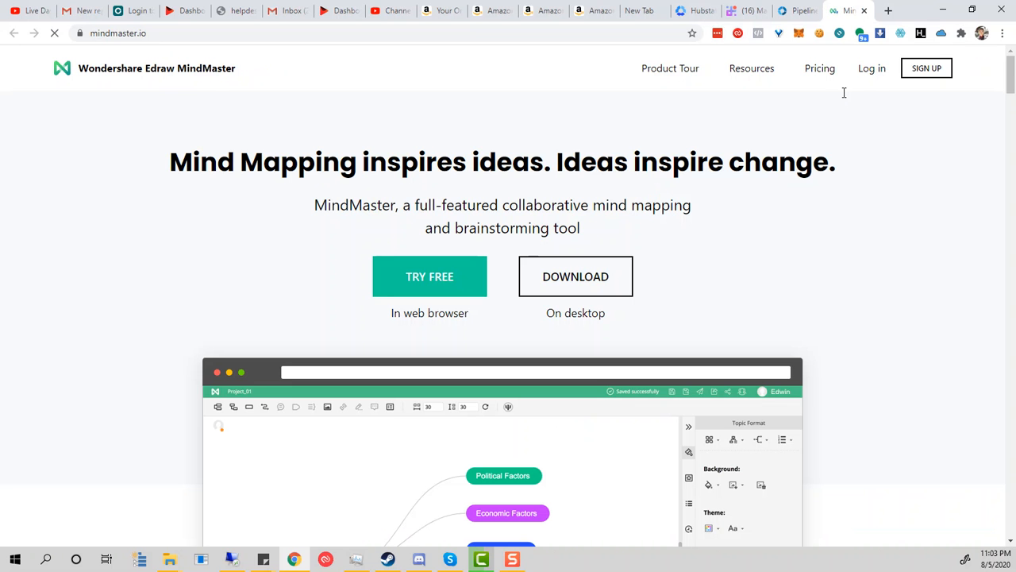
Step: Log in to MindMaster and open My Files from the account menu, then open LastPass
{"action": "left_click", "coordinate": [878, 76]}
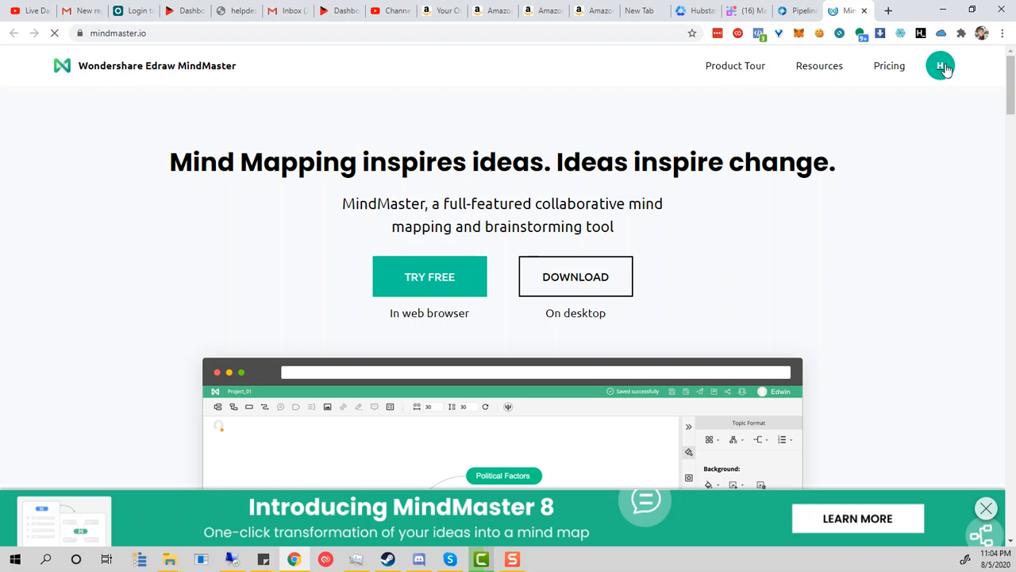
{"action": "left_click", "coordinate": [942, 68]}
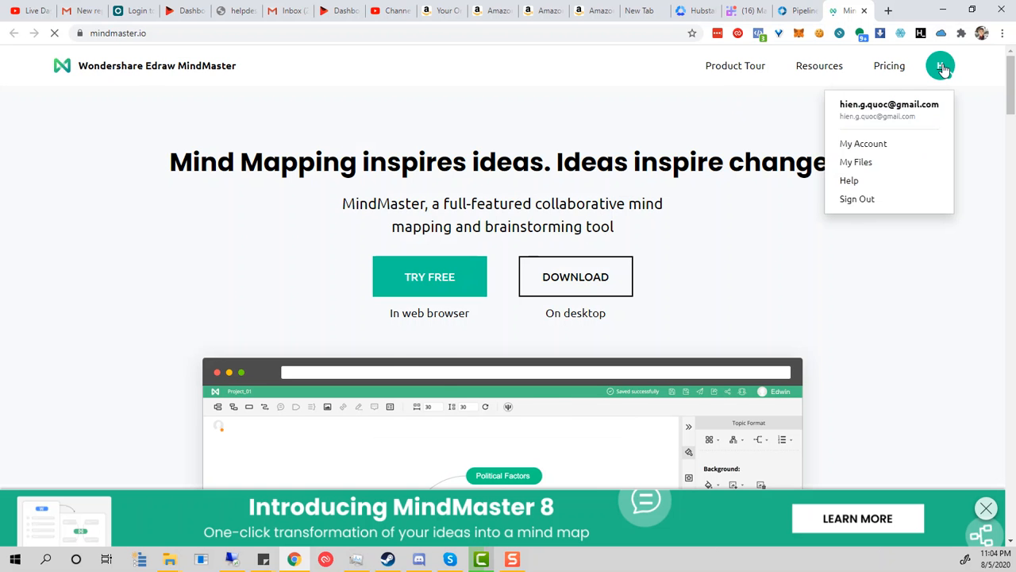
{"action": "left_click", "coordinate": [854, 163]}
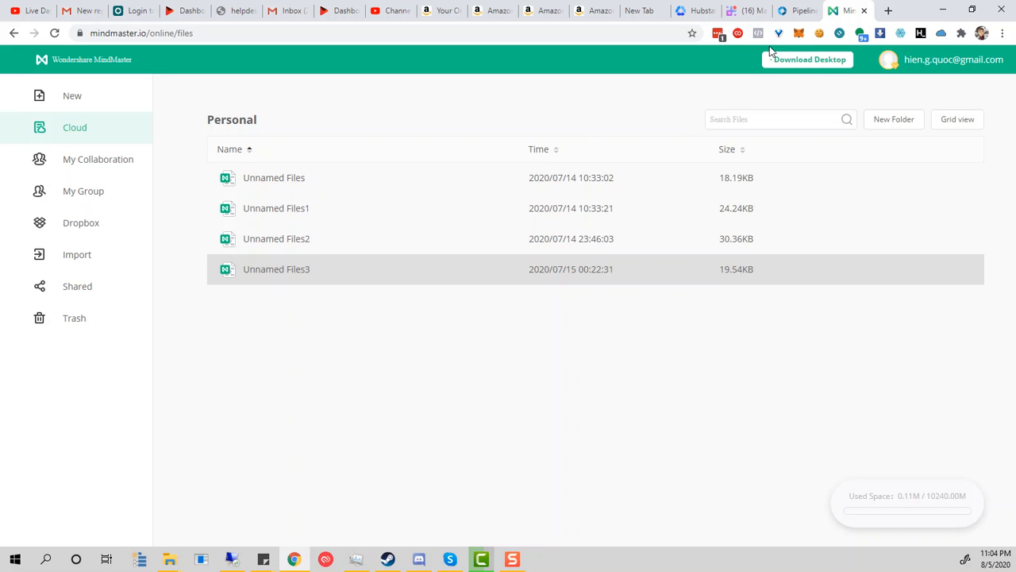
{"action": "left_click", "coordinate": [719, 35]}
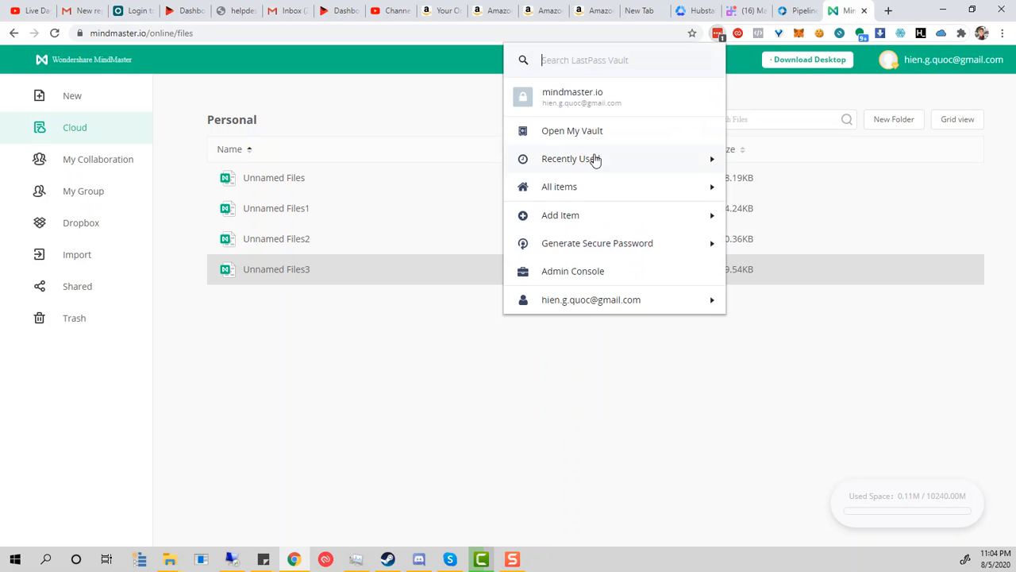
Step: Open the mindmaster.io LastPass entry's edit window, scroll through its notes, and close it
{"action": "left_click", "coordinate": [710, 101]}
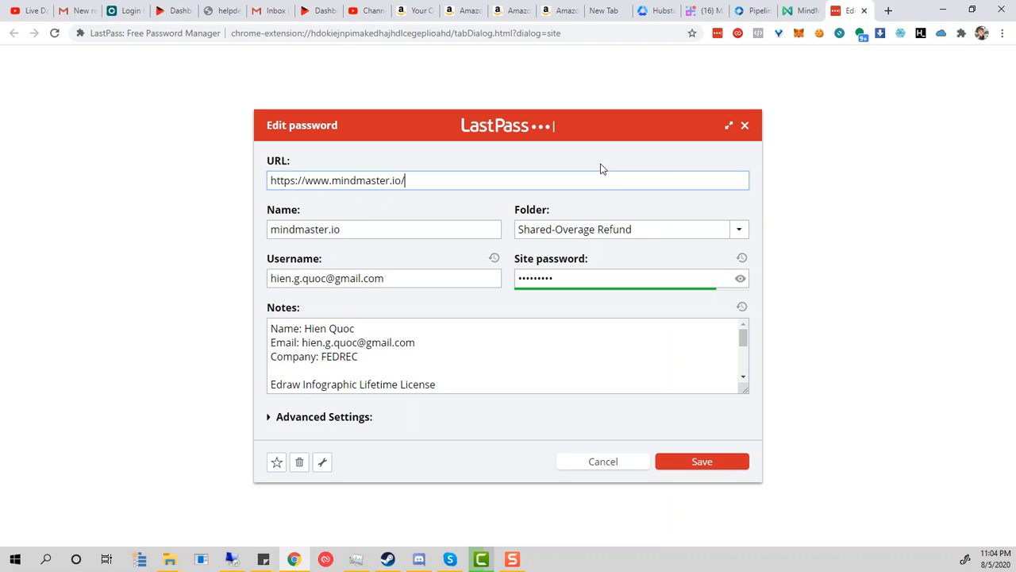
{"action": "scroll", "coordinate": [431, 348], "scroll_direction": "down", "scroll_amount": 1}
{"action": "scroll", "coordinate": [432, 348], "scroll_direction": "down", "scroll_amount": 2}
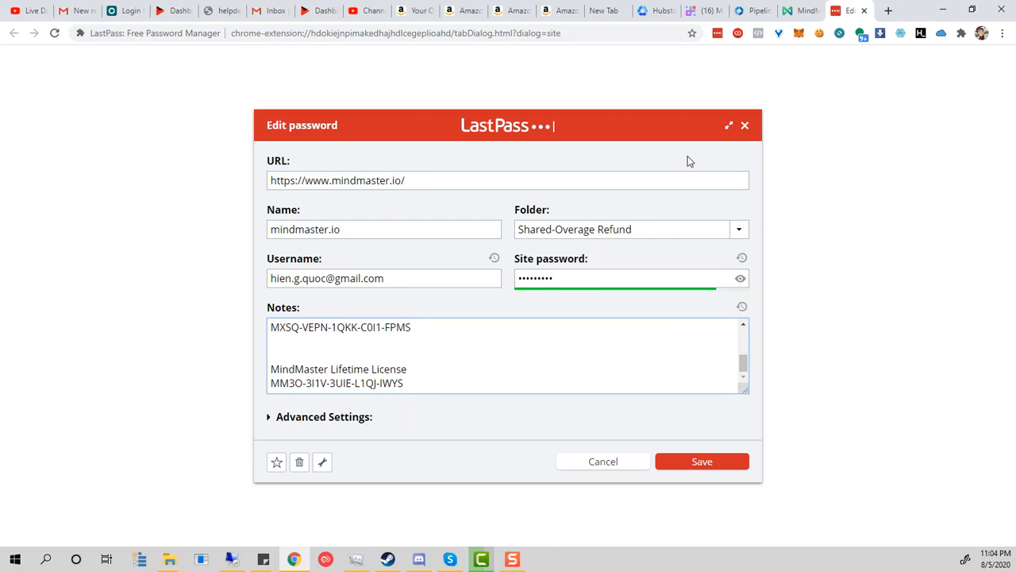
{"action": "left_click", "coordinate": [745, 125]}
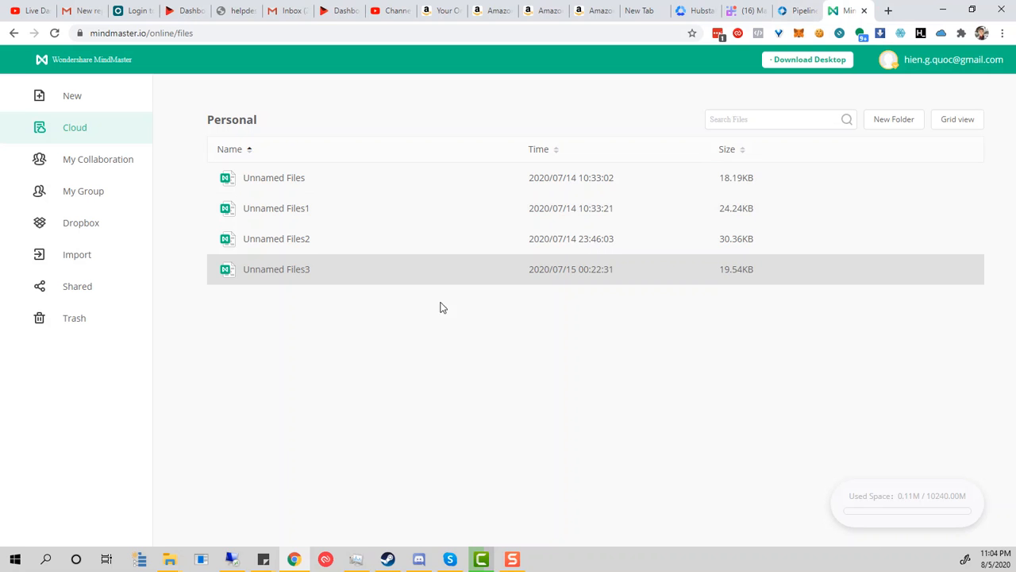
Step: Open the Unnamed Files3 map and type the street address into the central Main Idea topic
{"action": "left_click", "coordinate": [281, 270]}
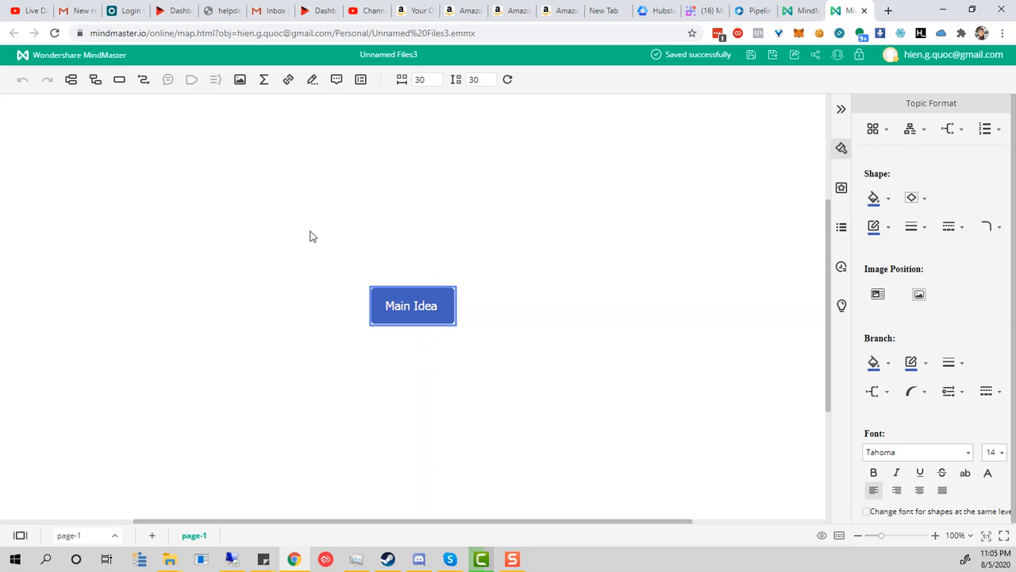
{"action": "right_click", "coordinate": [407, 300]}
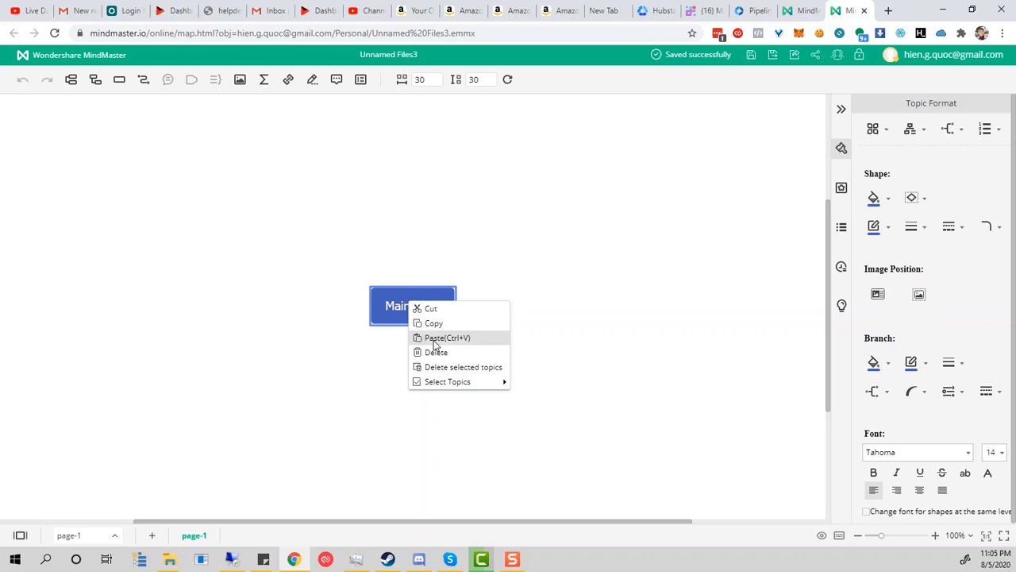
{"action": "left_click", "coordinate": [389, 306]}
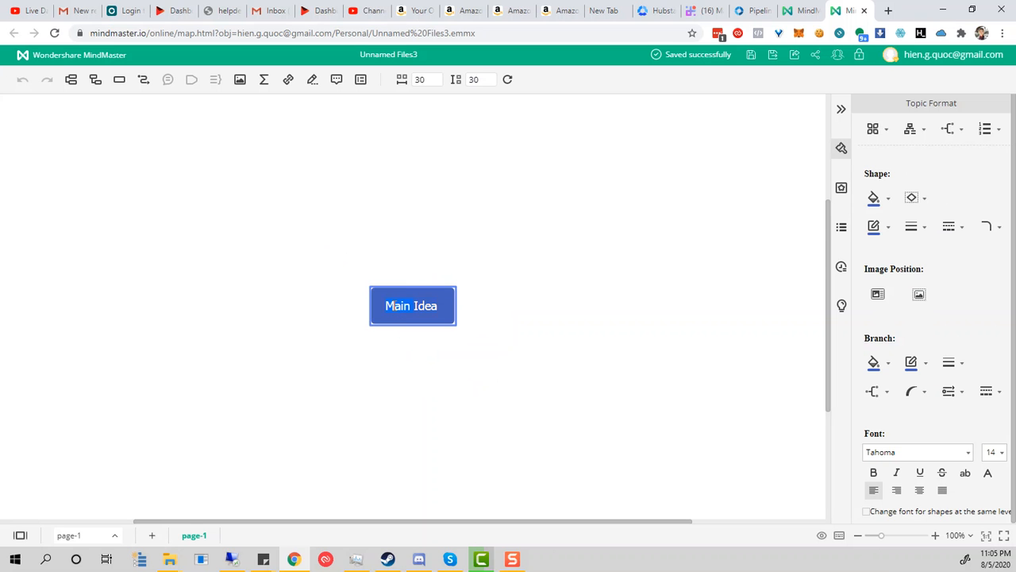
{"action": "type", "text": "123 Main St<"}
{"action": "key", "text": "BackSpace"}
{"action": "type", "text": ","}
{"action": "key", "text": "Return"}
Step: Change the central topic's text to San Antonio, TX
{"action": "type", "text": "S"}
{"action": "key", "text": "BackSpace"}
{"action": "type", "text": "San A"}
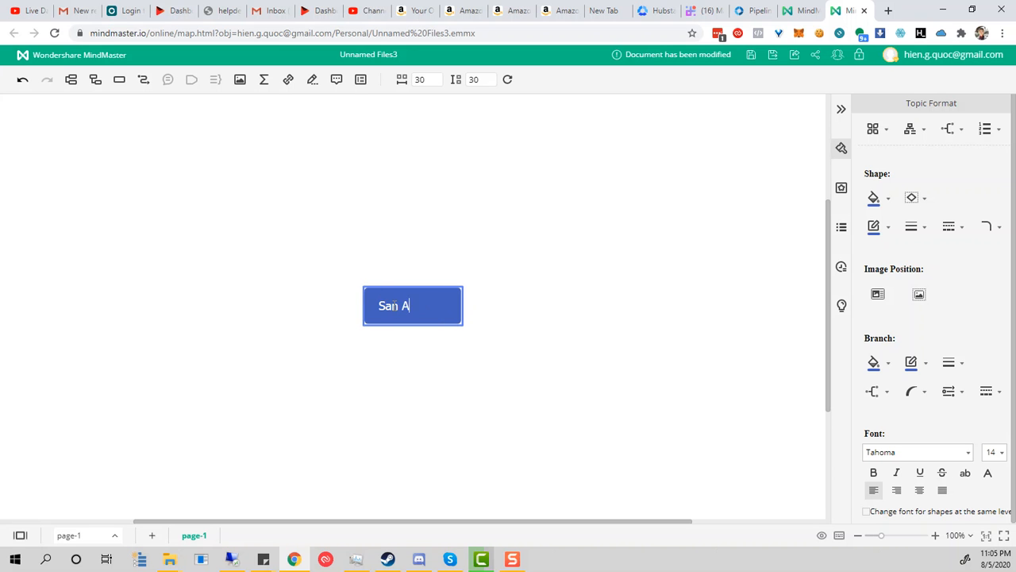
{"action": "type", "text": "ntonio, TX"}
{"action": "key", "text": "Return"}
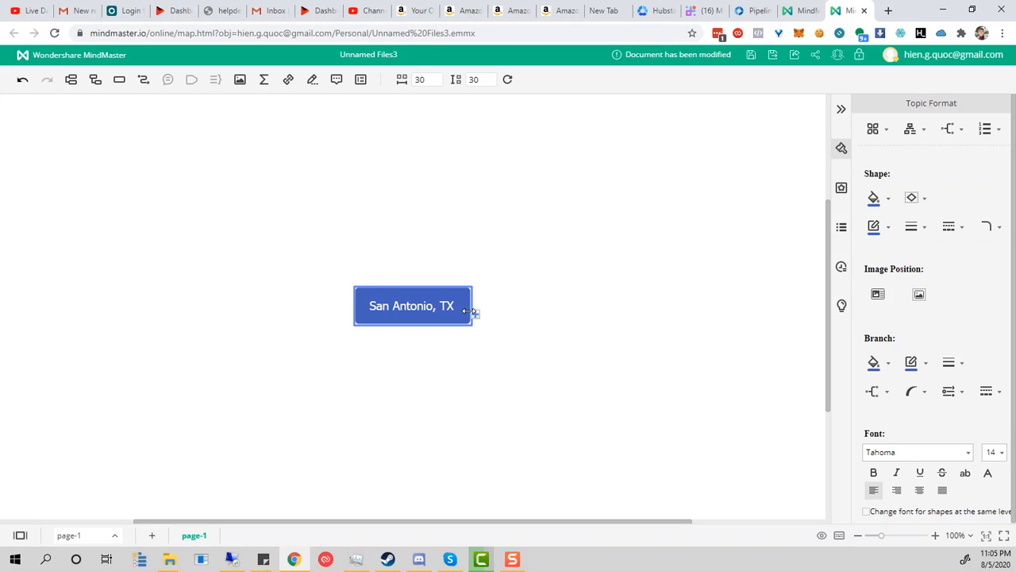
Step: Nudge the central topic slightly down and to the right
{"action": "left_click", "coordinate": [442, 280]}
{"action": "left_click", "coordinate": [419, 299]}
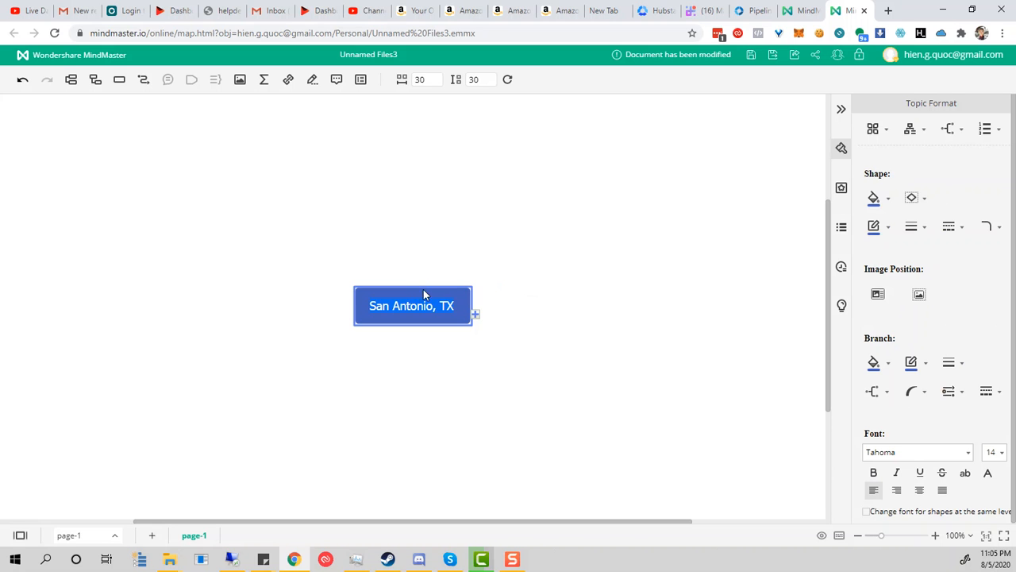
{"action": "left_click", "coordinate": [474, 341]}
{"action": "left_click_drag", "start_coordinate": [470, 322], "coordinate": [483, 344]}
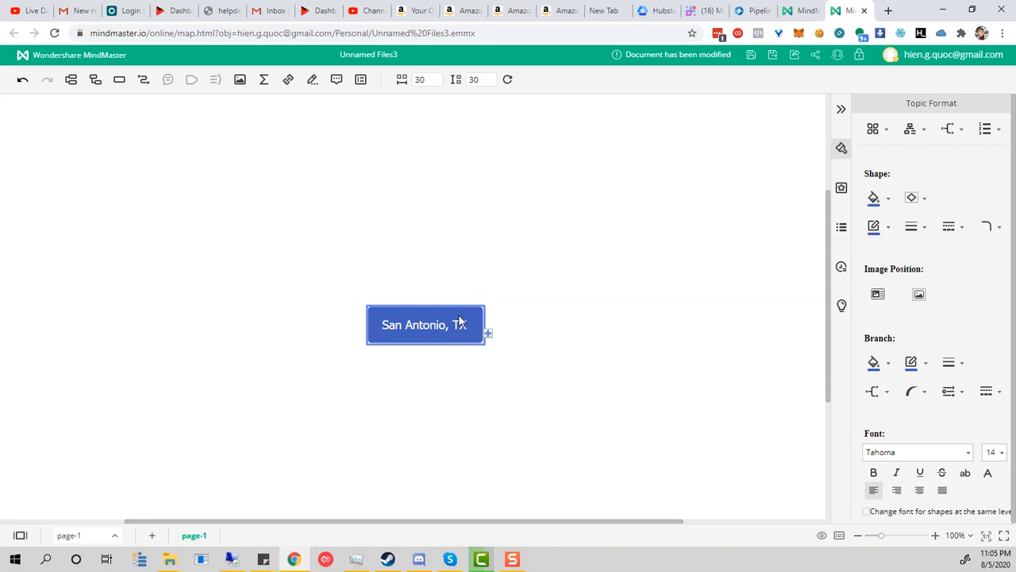
{"action": "left_click", "coordinate": [456, 307]}
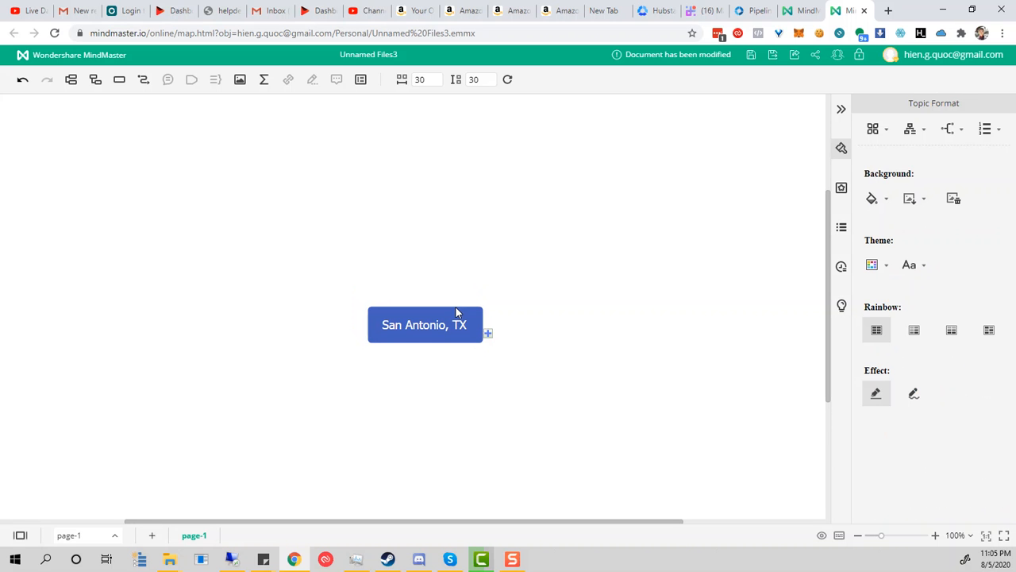
Step: Rewrite the central topic as a two-line address: street, then city, state and ZIP code
{"action": "double_click", "coordinate": [415, 320]}
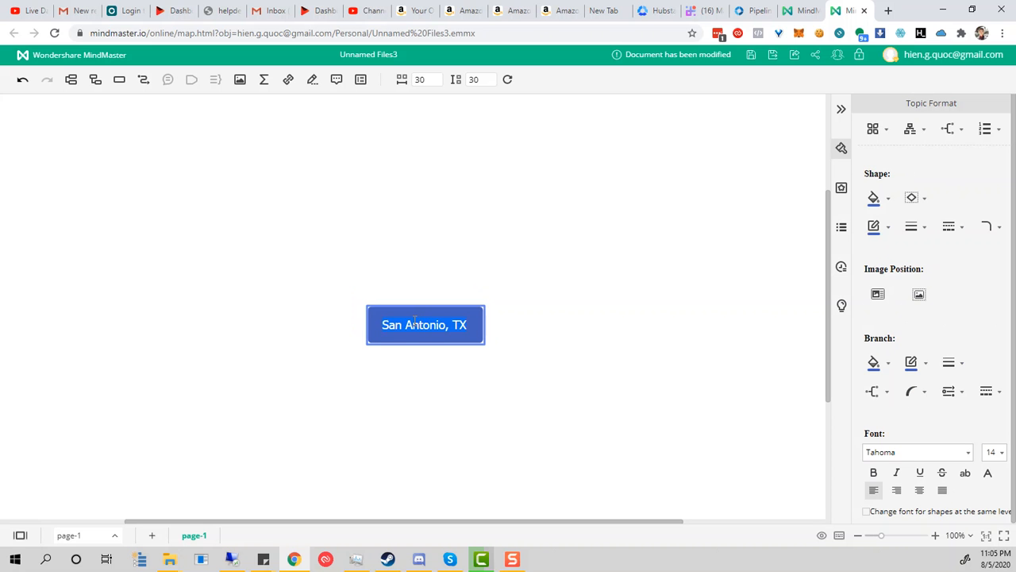
{"action": "type", "text": "123 M"}
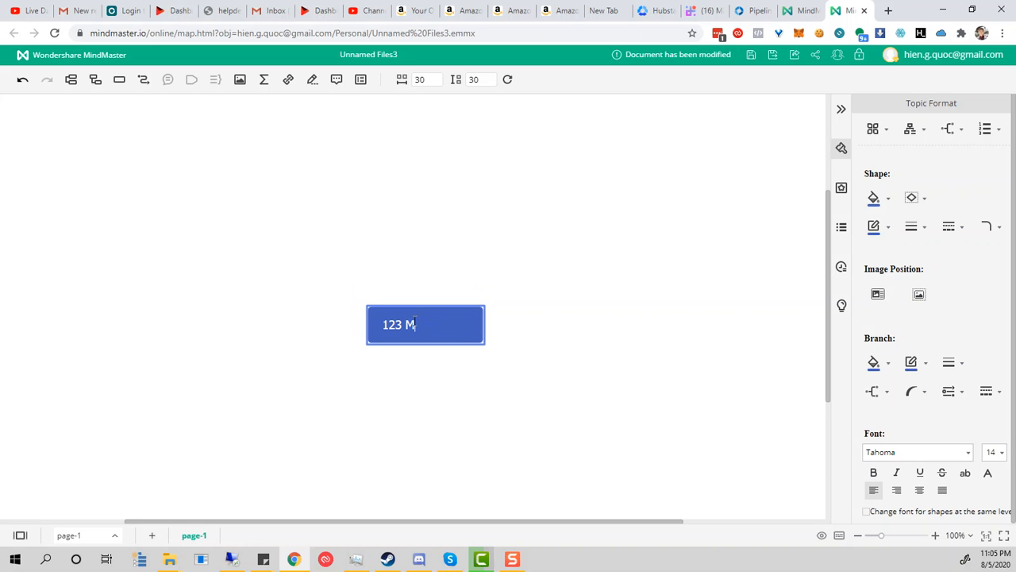
{"action": "type", "text": "ain ST,"}
{"action": "key", "text": "shift+Return"}
{"action": "type", "text": "San"}
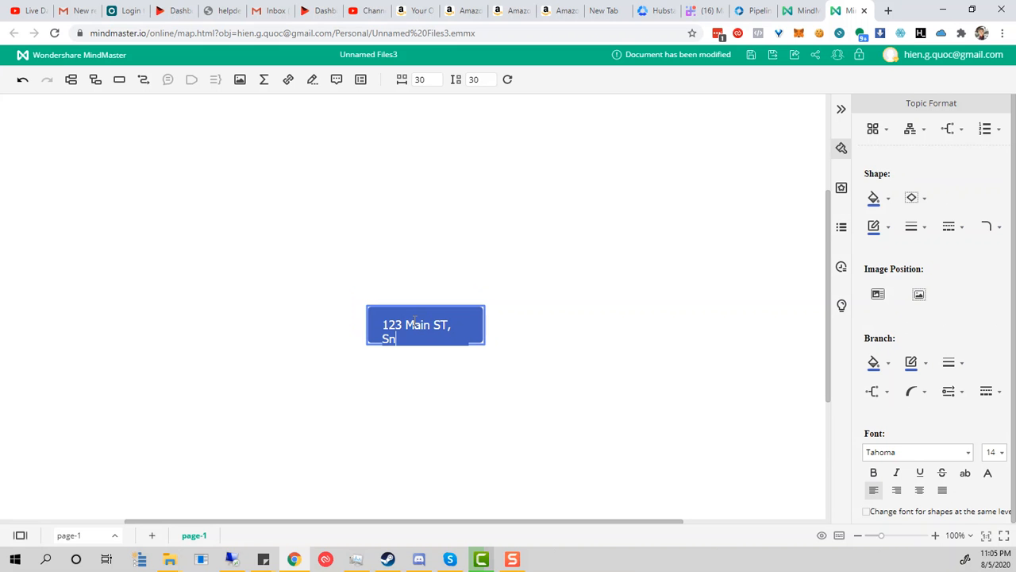
{"action": "type", "text": " Antonio, TX, 213545"}
{"action": "key", "text": "Return"}
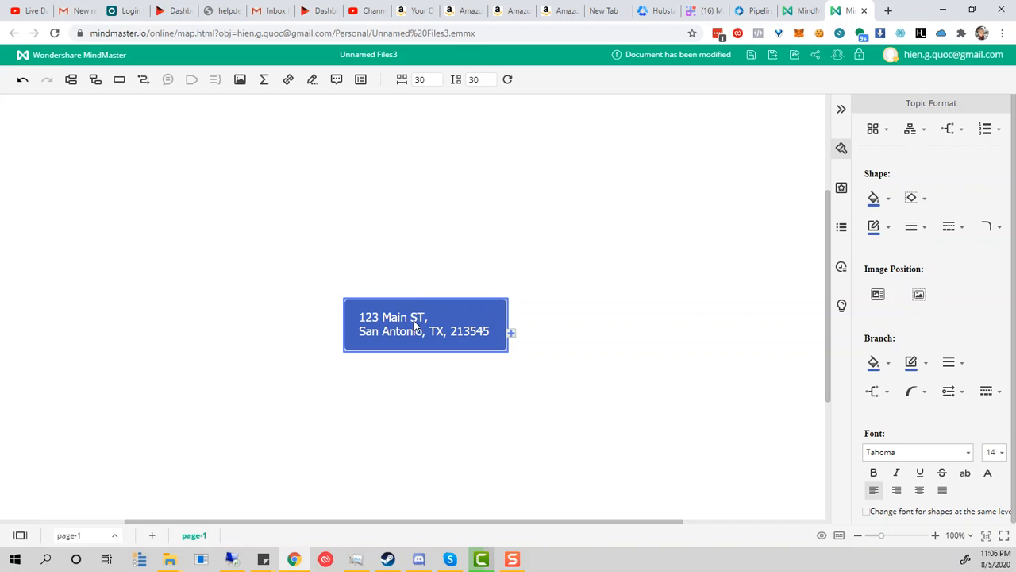
Step: Add a main branch named Owner to the address topic
{"action": "left_click", "coordinate": [419, 281]}
{"action": "left_click", "coordinate": [492, 326]}
{"action": "left_click", "coordinate": [511, 335]}
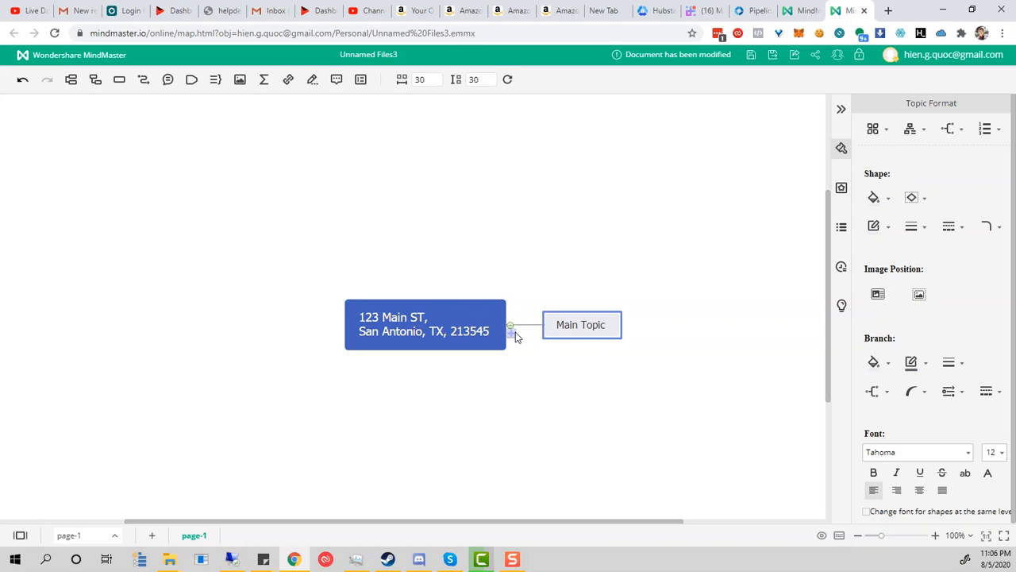
{"action": "double_click", "coordinate": [579, 323]}
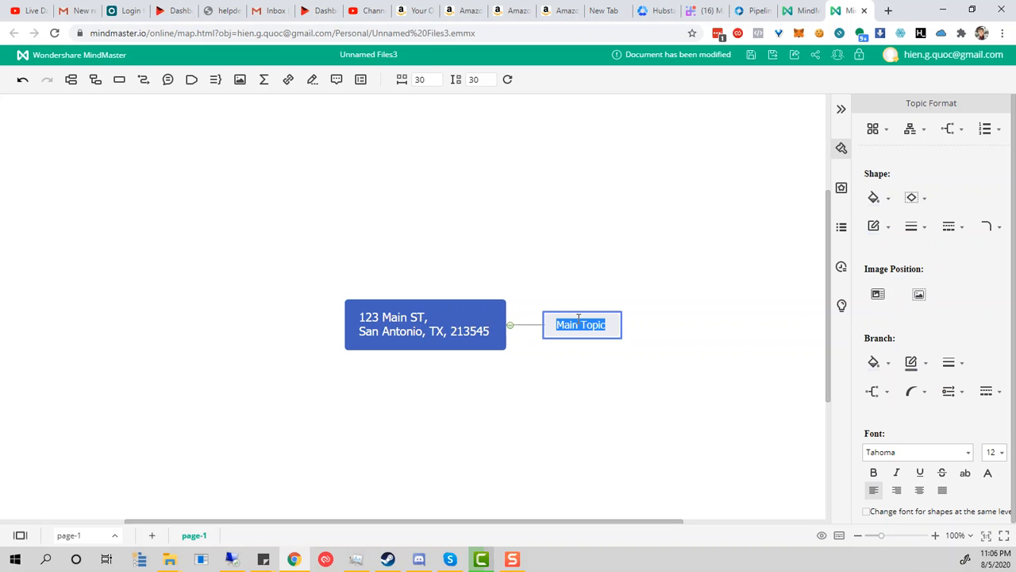
{"action": "type", "text": "Owner"}
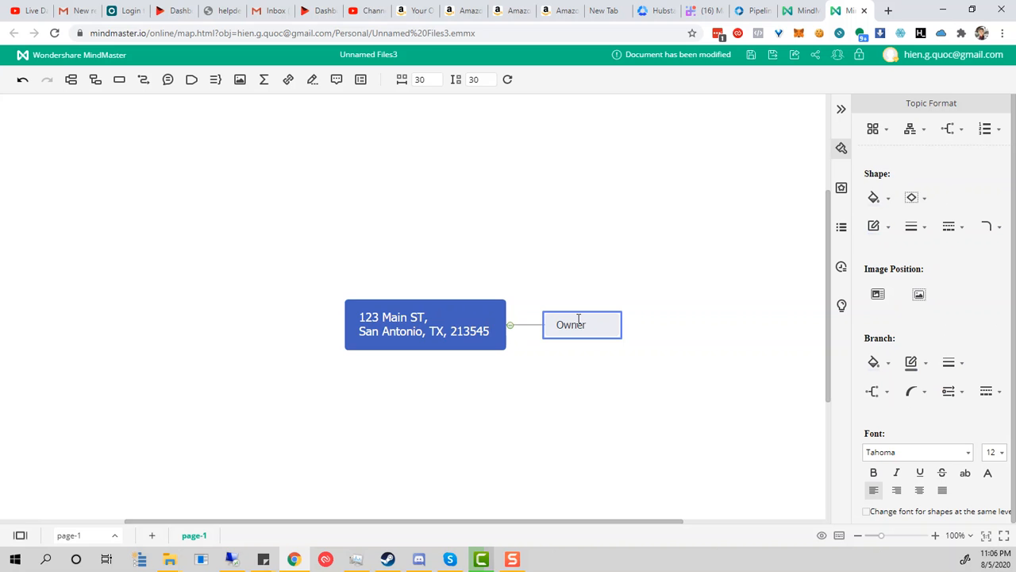
{"action": "key", "text": "Return"}
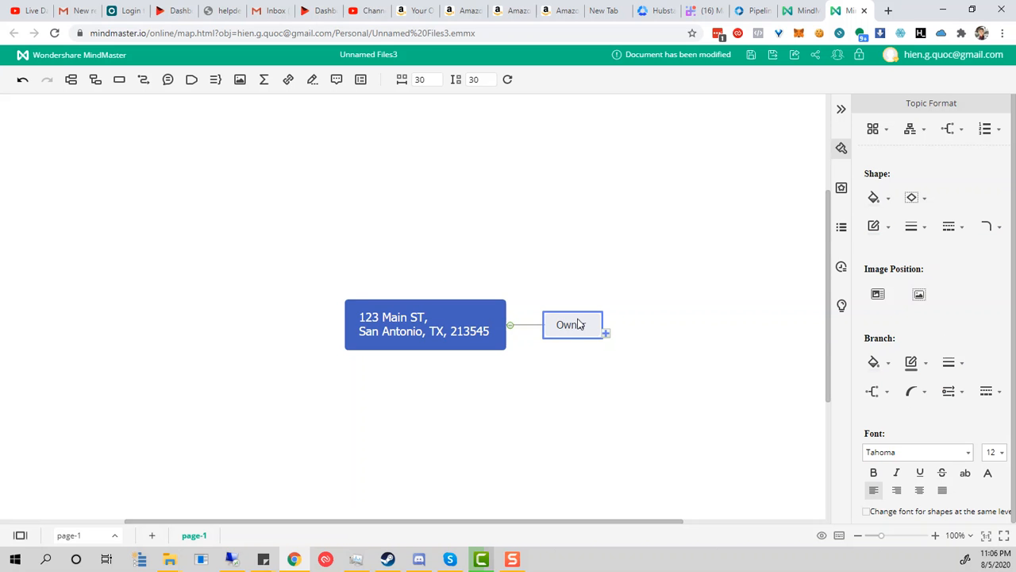
Step: Add two Owner subtopics, each holding a contact's name and phone number
{"action": "left_click", "coordinate": [606, 333]}
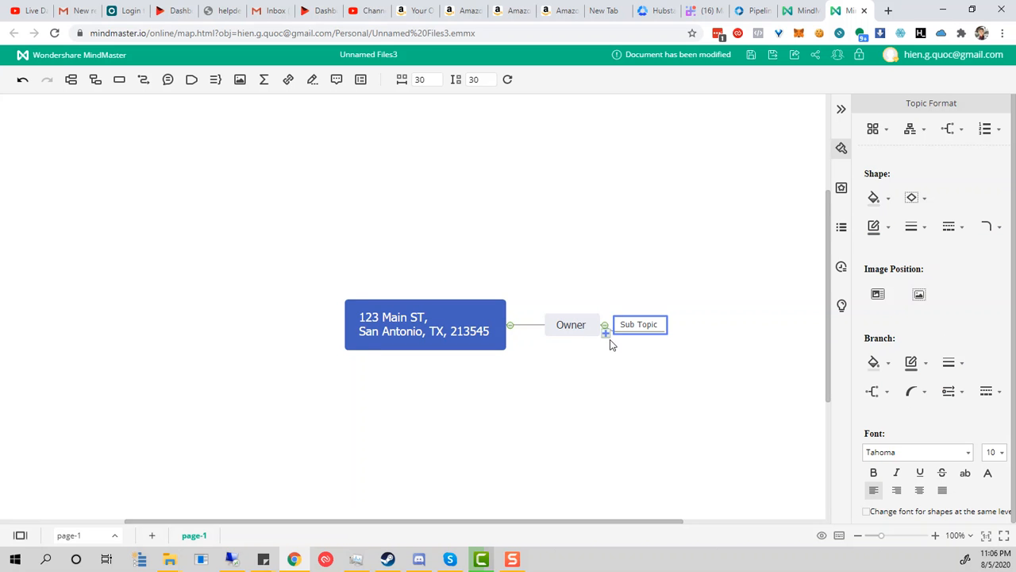
{"action": "double_click", "coordinate": [642, 326]}
{"action": "key", "text": "Escape"}
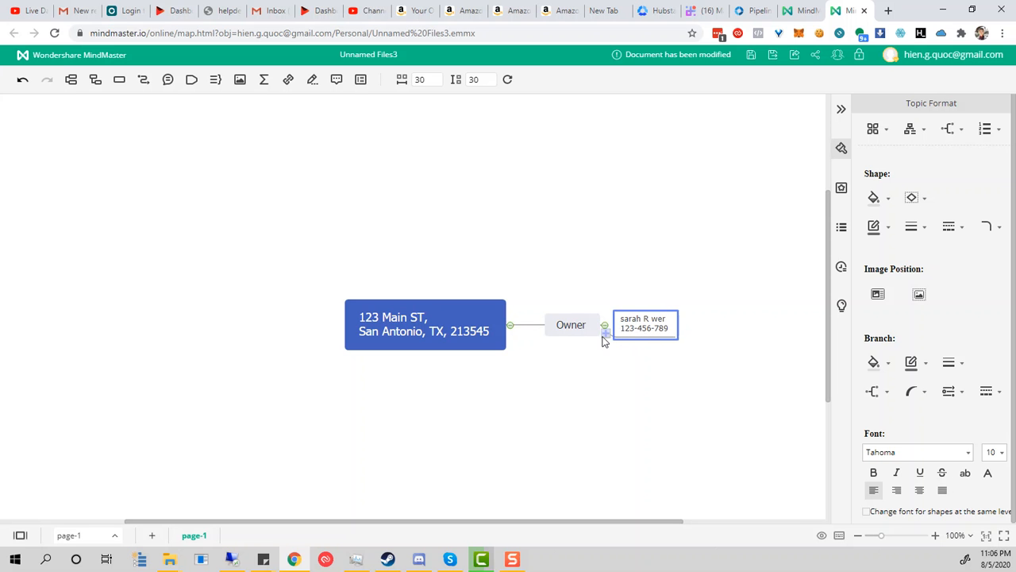
{"action": "left_click", "coordinate": [604, 333]}
{"action": "double_click", "coordinate": [639, 339]}
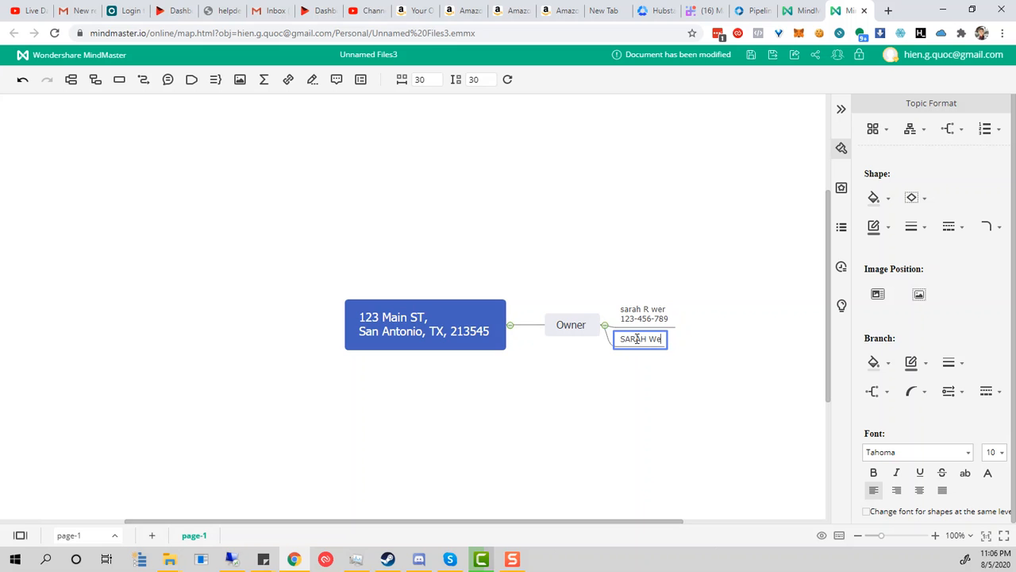
{"action": "key", "text": "shift+Return"}
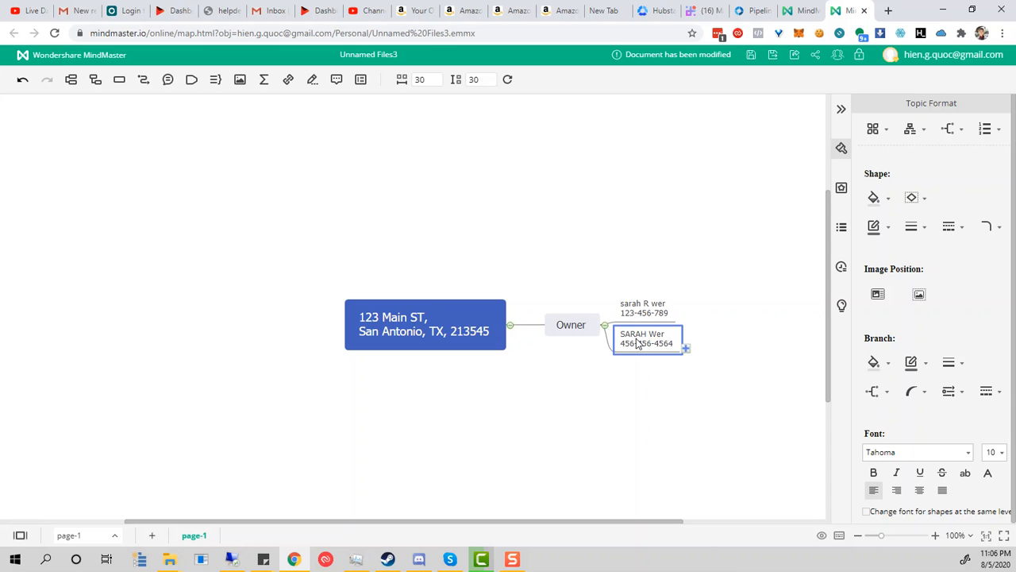
{"action": "left_click", "coordinate": [729, 341]}
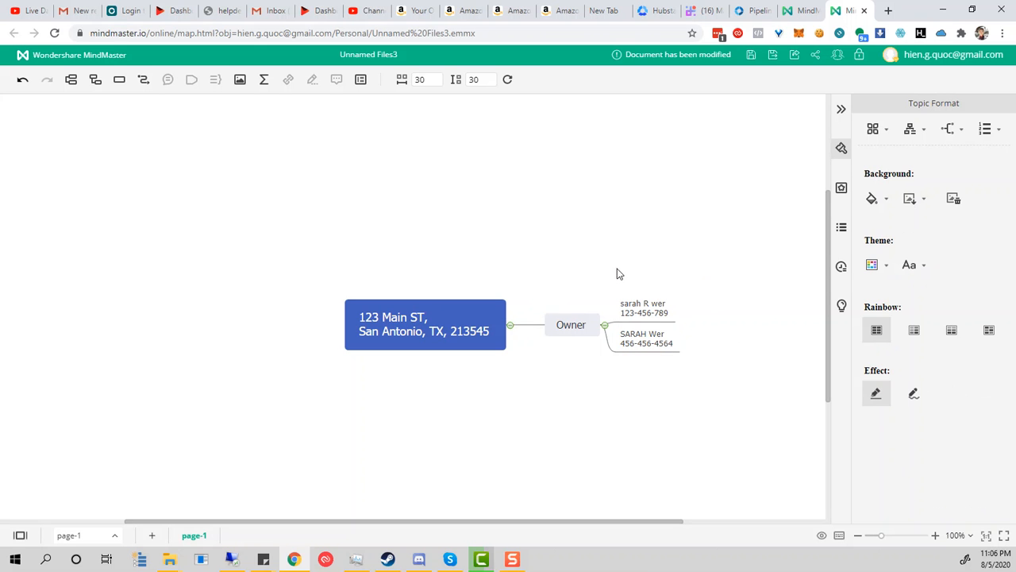
Step: Set the first Owner contact's branch line colour to red in Topic Format
{"action": "right_click", "coordinate": [656, 307]}
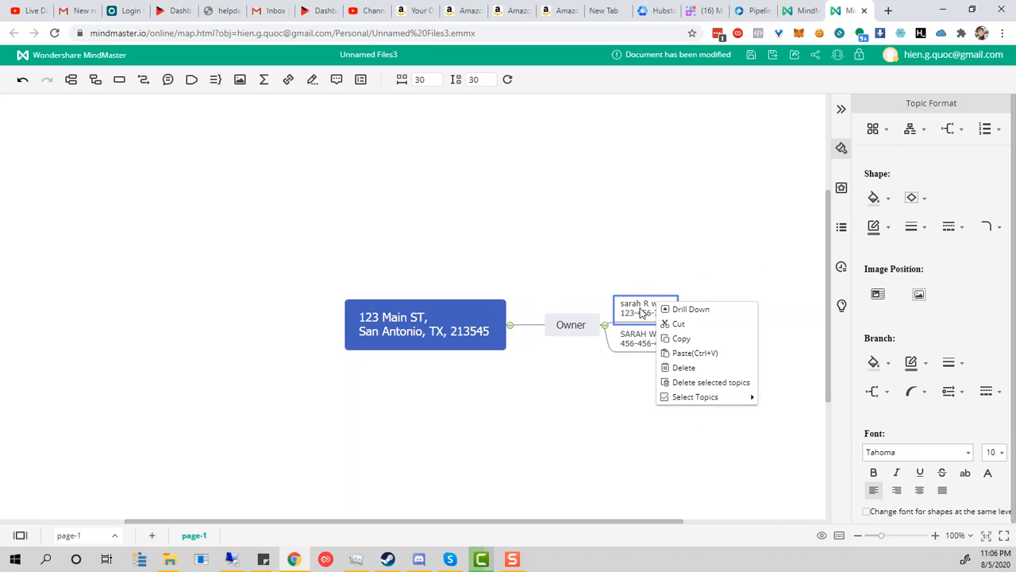
{"action": "mouse_move", "coordinate": [719, 397]}
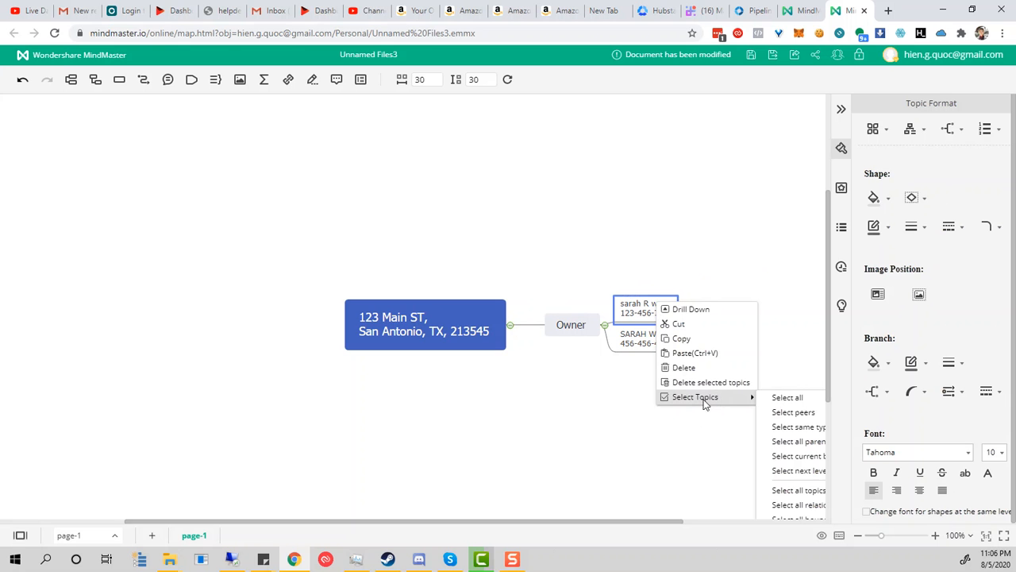
{"action": "double_click", "coordinate": [640, 314]}
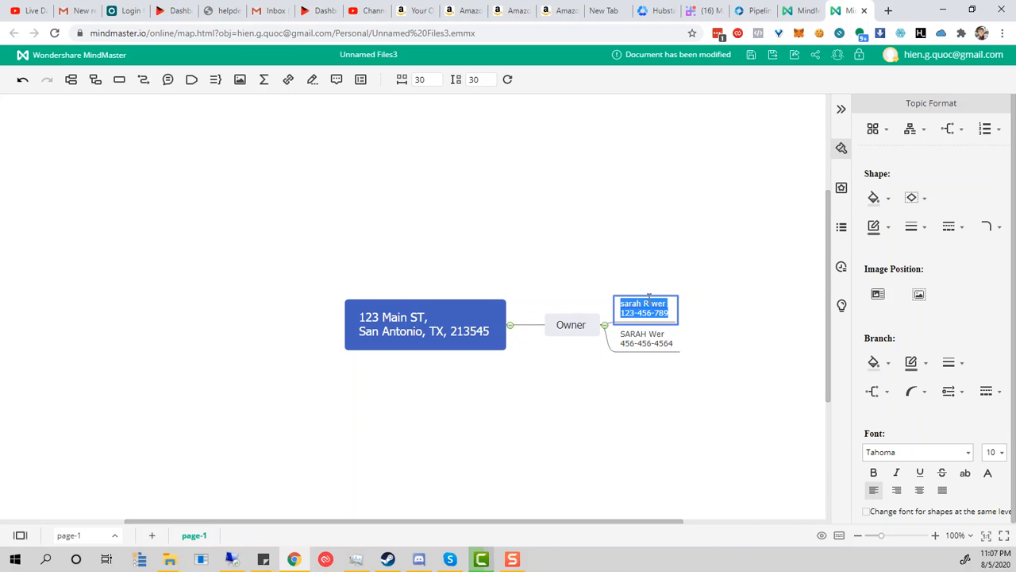
{"action": "left_click", "coordinate": [595, 305]}
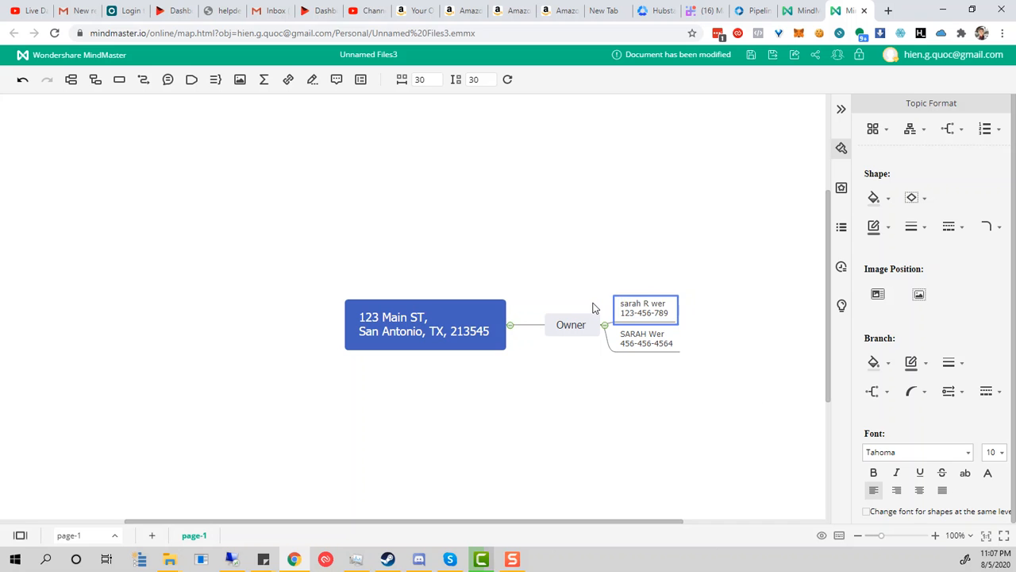
{"action": "left_click", "coordinate": [636, 313]}
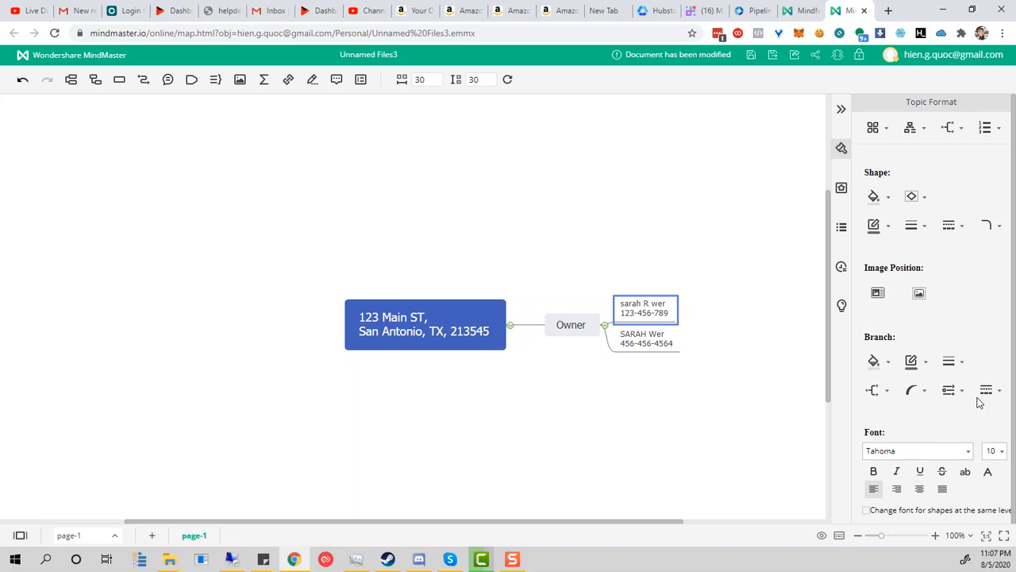
{"action": "left_click", "coordinate": [923, 364]}
{"action": "left_click", "coordinate": [909, 375]}
Step: Add a red flag marker to the first Owner contact from the Mark panel
{"action": "left_click", "coordinate": [841, 188]}
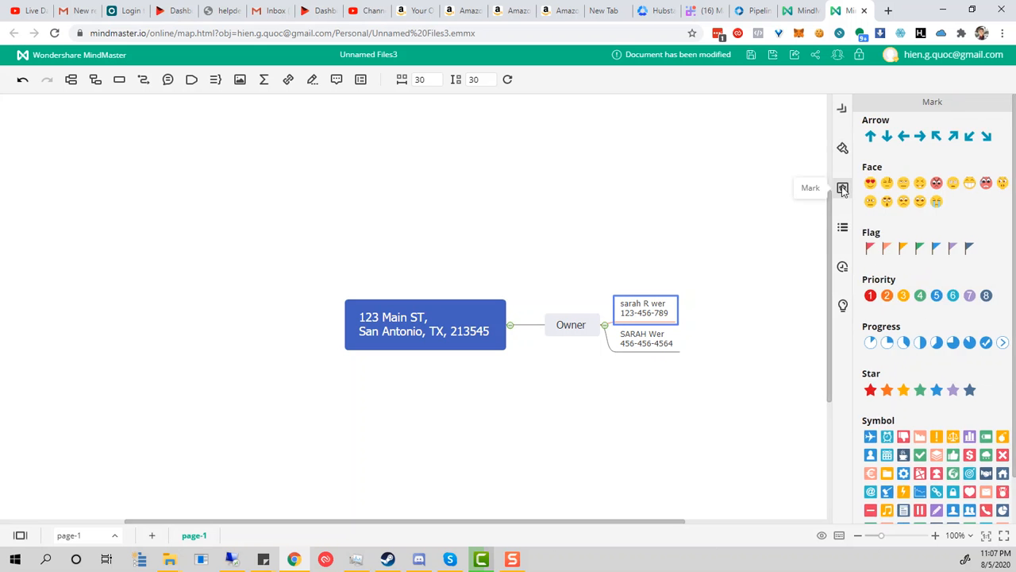
{"action": "left_click", "coordinate": [842, 188]}
{"action": "left_click", "coordinate": [1007, 189]}
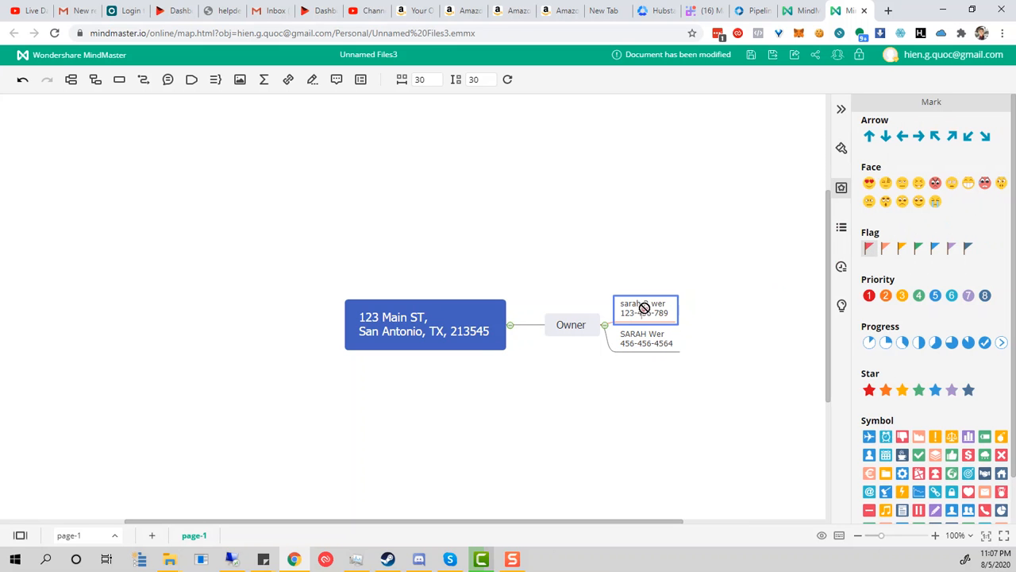
{"action": "left_click", "coordinate": [870, 249]}
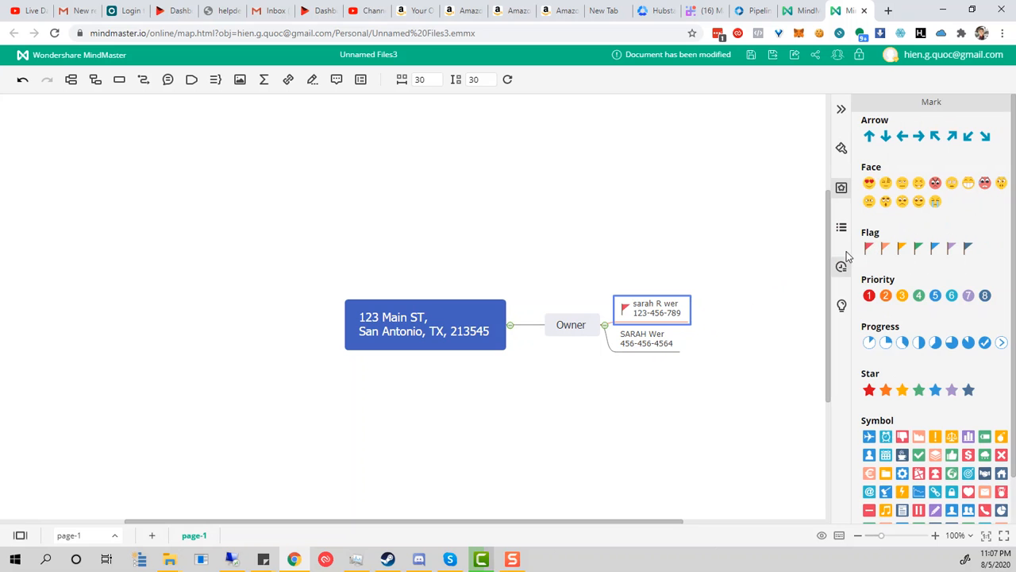
{"action": "left_click", "coordinate": [842, 228]}
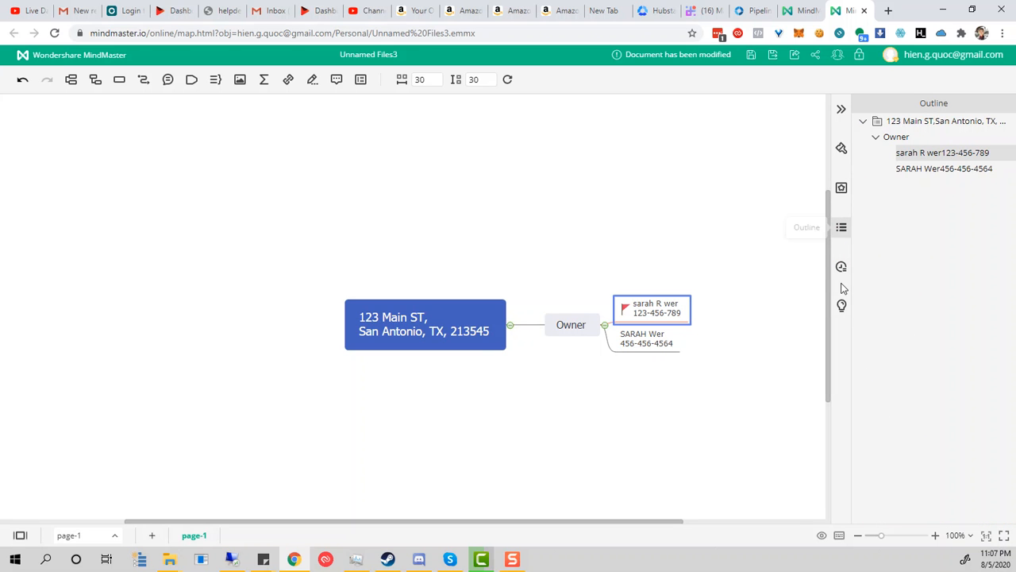
Step: Enter 'Called no answer' in Brainstorming and drag it onto the first Owner contact
{"action": "left_click", "coordinate": [841, 268]}
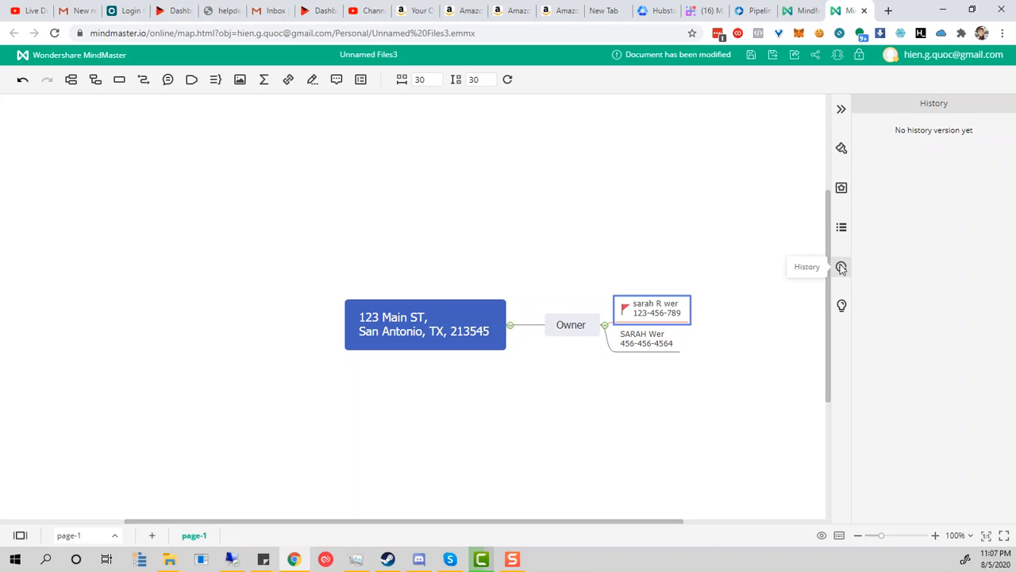
{"action": "left_click", "coordinate": [842, 307]}
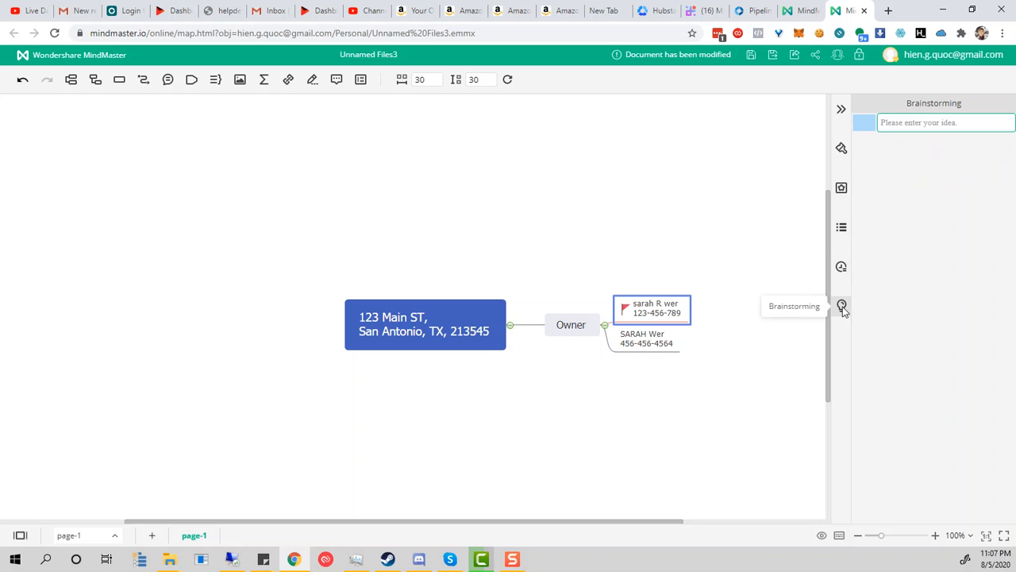
{"action": "left_click", "coordinate": [841, 267]}
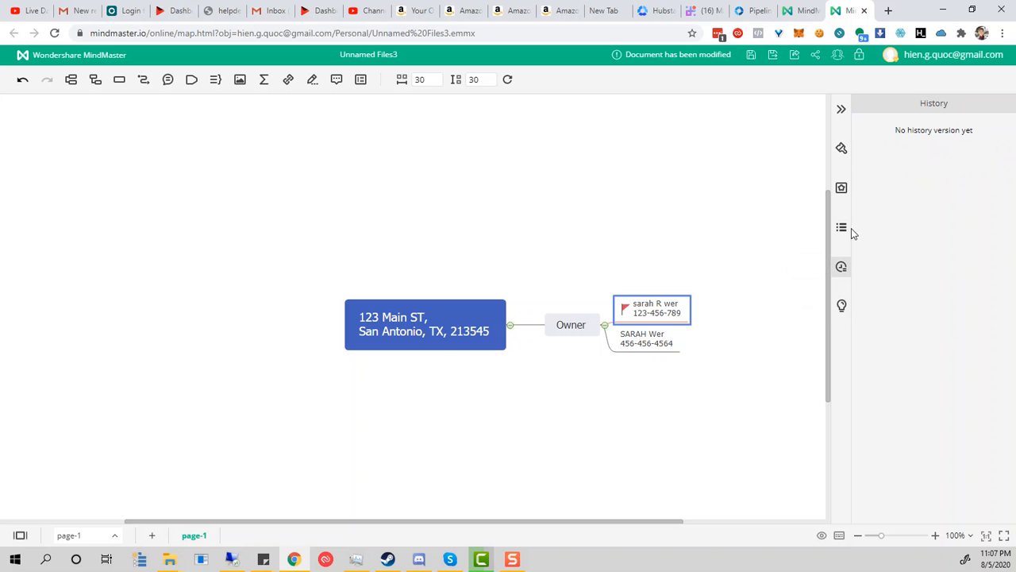
{"action": "left_click", "coordinate": [842, 305]}
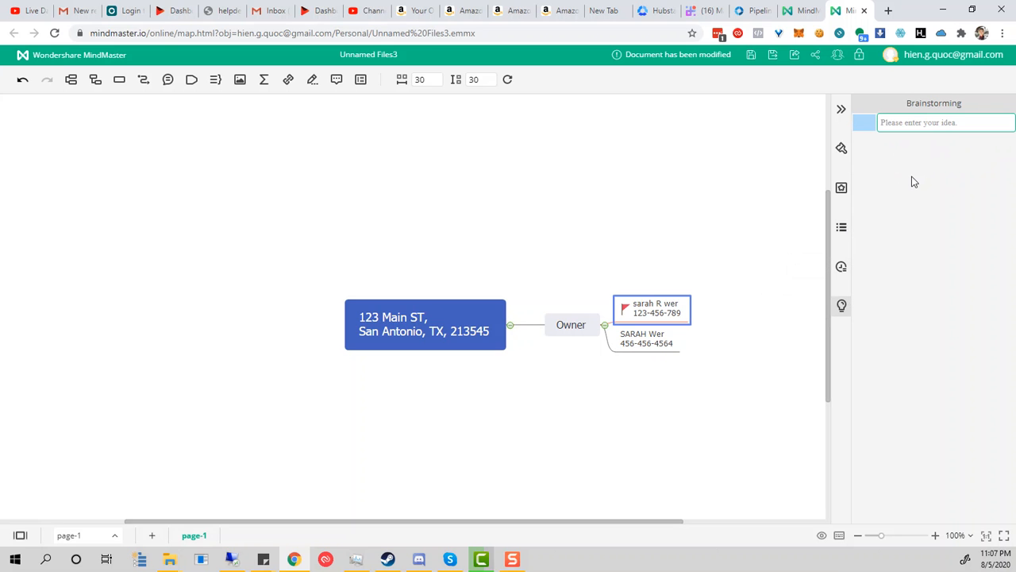
{"action": "type", "text": "Called no answer"}
{"action": "key", "text": "Return"}
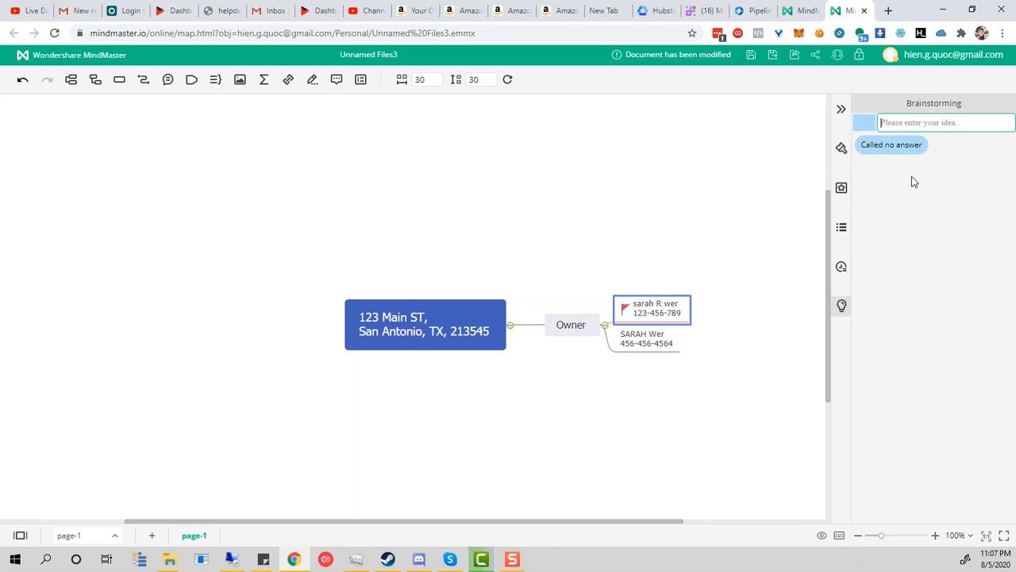
{"action": "left_click_drag", "start_coordinate": [890, 145], "coordinate": [740, 314]}
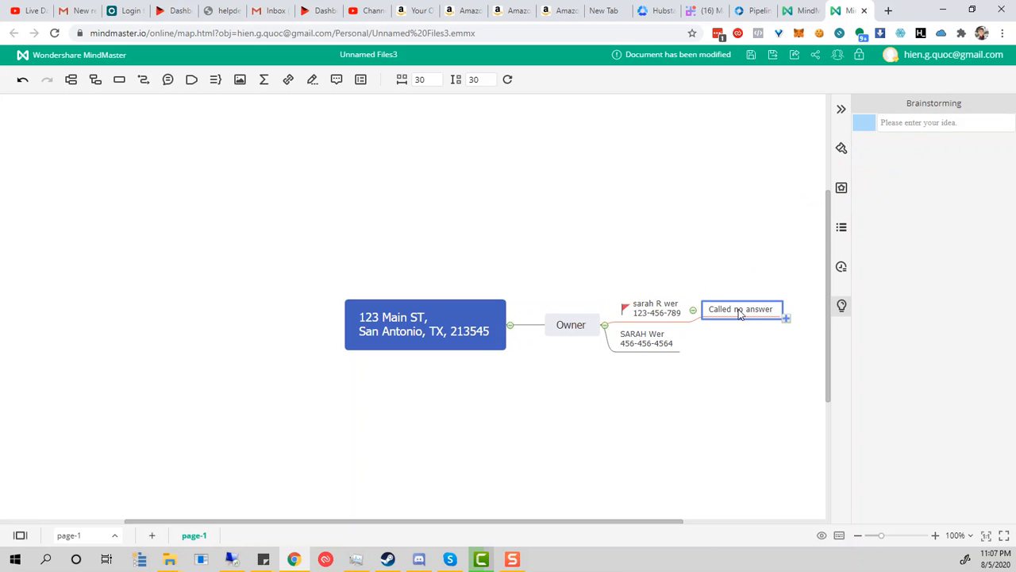
Step: Cut the Called no answer topic from the map and show the version history
{"action": "double_click", "coordinate": [752, 308]}
{"action": "left_click", "coordinate": [750, 318]}
{"action": "right_click", "coordinate": [751, 316]}
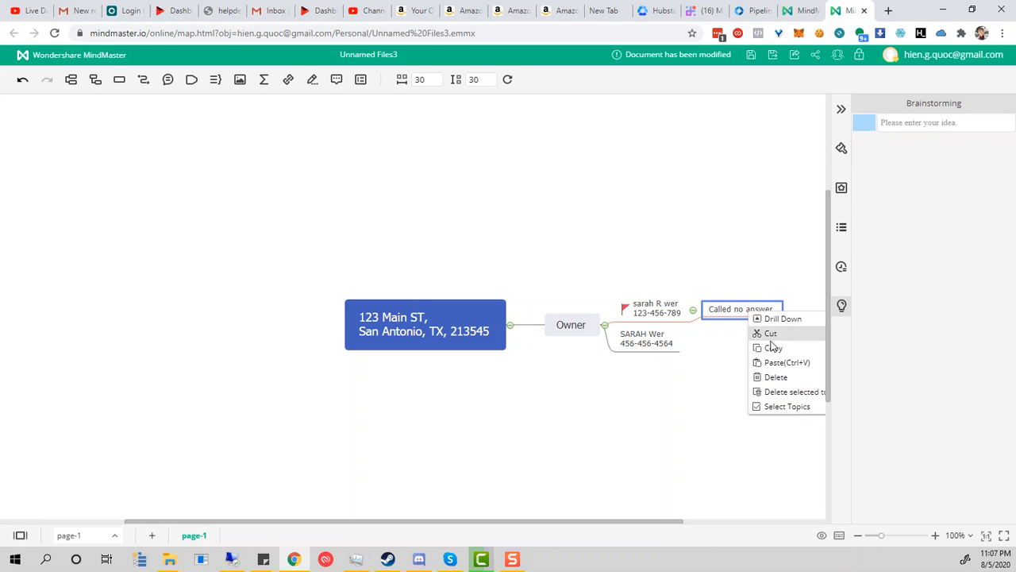
{"action": "left_click", "coordinate": [771, 333]}
{"action": "left_click", "coordinate": [844, 268]}
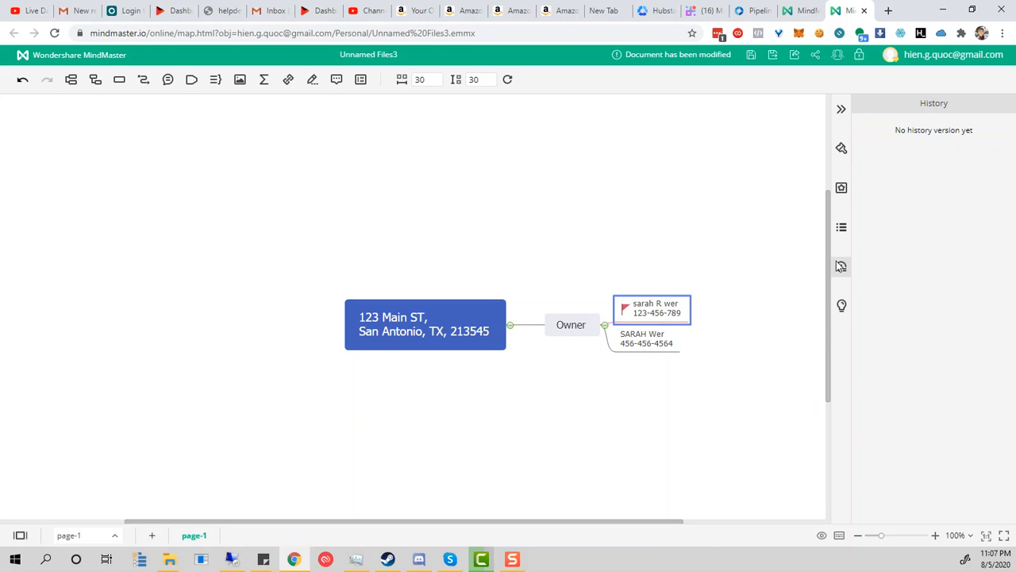
Step: Add a Relatives main topic to the address with one placeholder Sub Topic
{"action": "left_click", "coordinate": [841, 228]}
{"action": "left_click", "coordinate": [570, 327]}
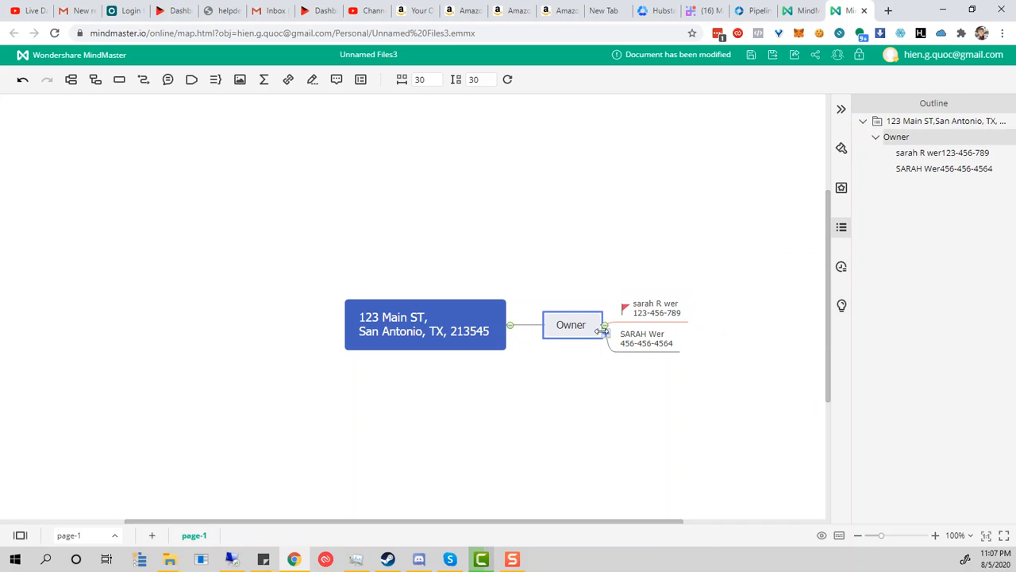
{"action": "left_click", "coordinate": [605, 335]}
{"action": "left_click_drag", "start_coordinate": [668, 360], "coordinate": [494, 385]}
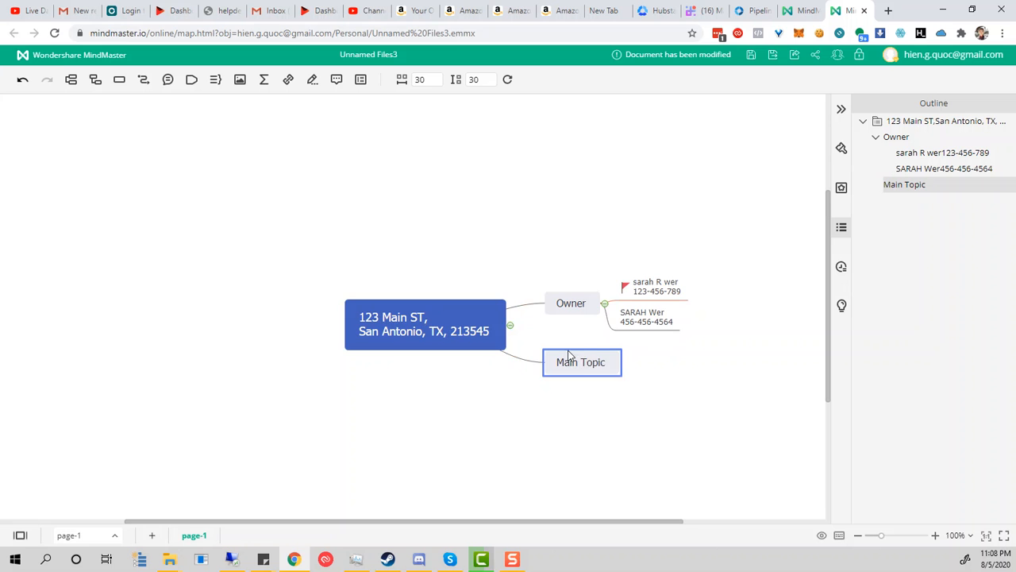
{"action": "double_click", "coordinate": [575, 362]}
{"action": "type", "text": "Relatives"}
{"action": "key", "text": "Return"}
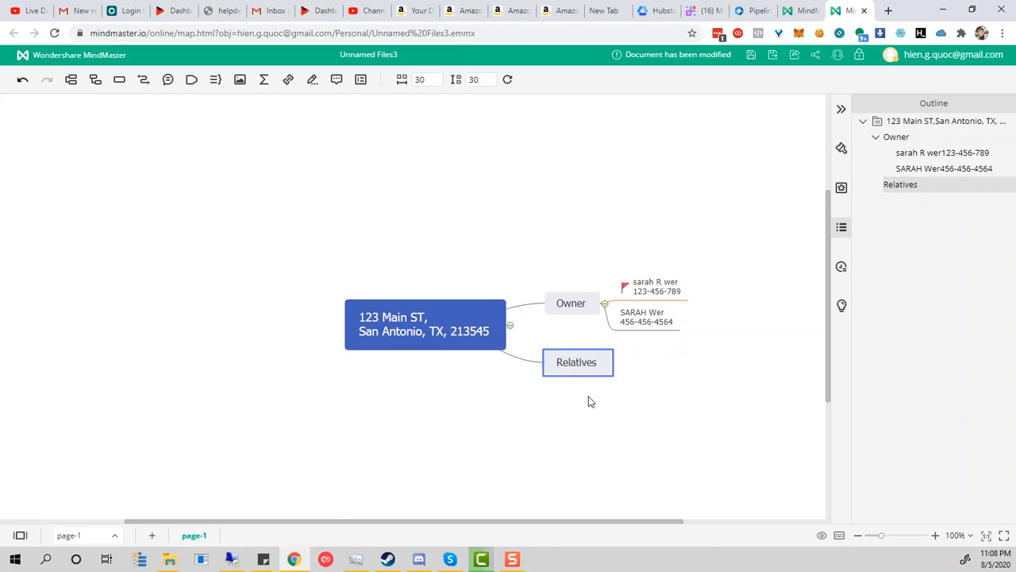
{"action": "double_click", "coordinate": [585, 369]}
{"action": "left_click", "coordinate": [620, 376]}
{"action": "left_click", "coordinate": [597, 368]}
{"action": "left_click", "coordinate": [620, 376]}
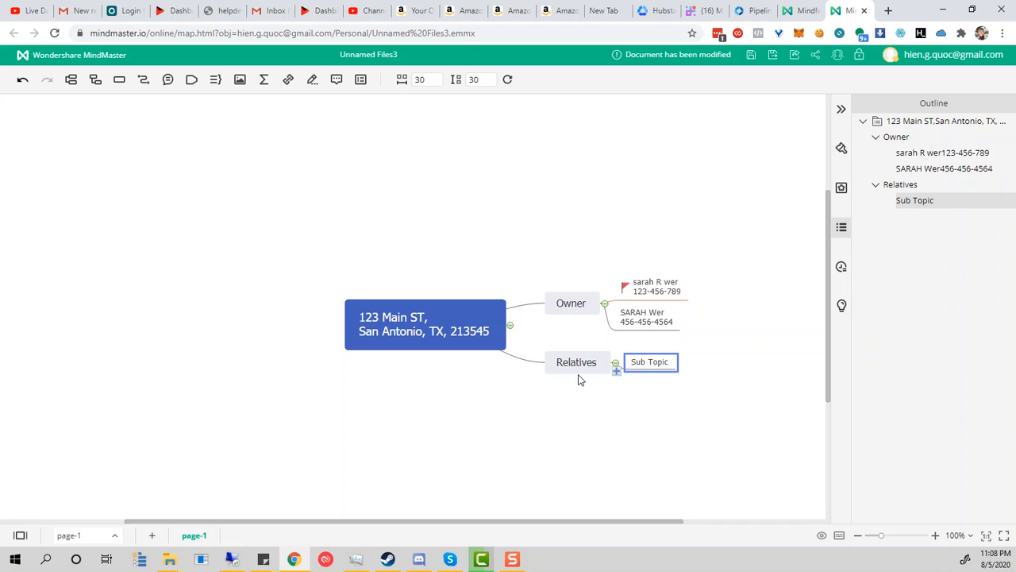
Step: Add a Neighbors main topic to the central address topic
{"action": "left_click", "coordinate": [505, 340]}
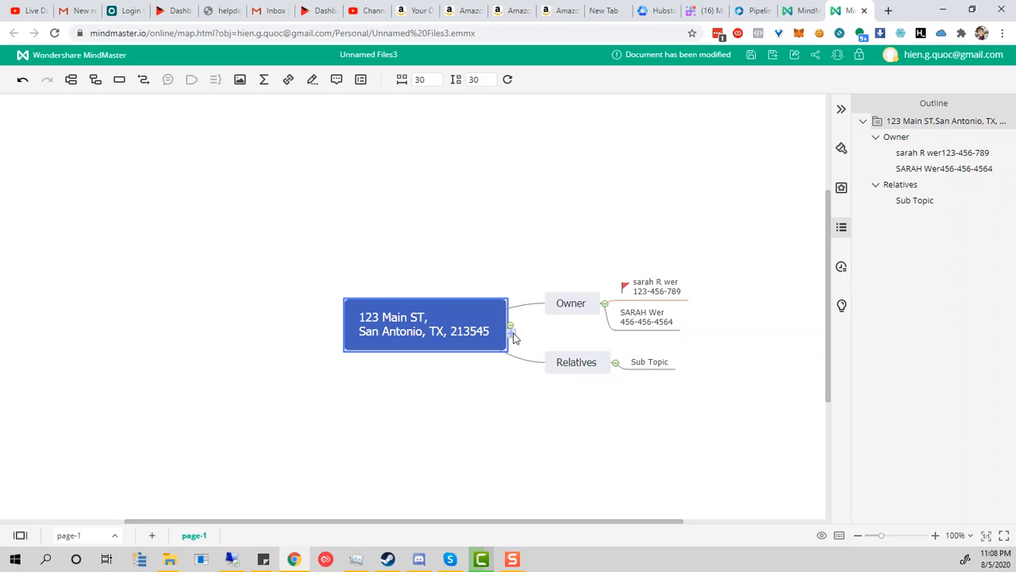
{"action": "key", "text": "Tab"}
{"action": "double_click", "coordinate": [575, 386]}
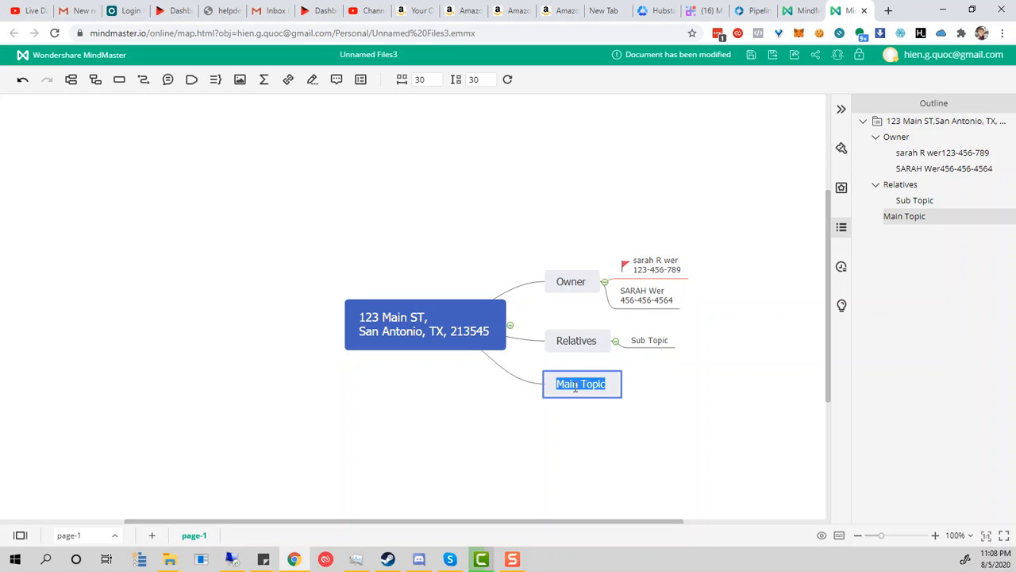
{"action": "type", "text": "Neighbors"}
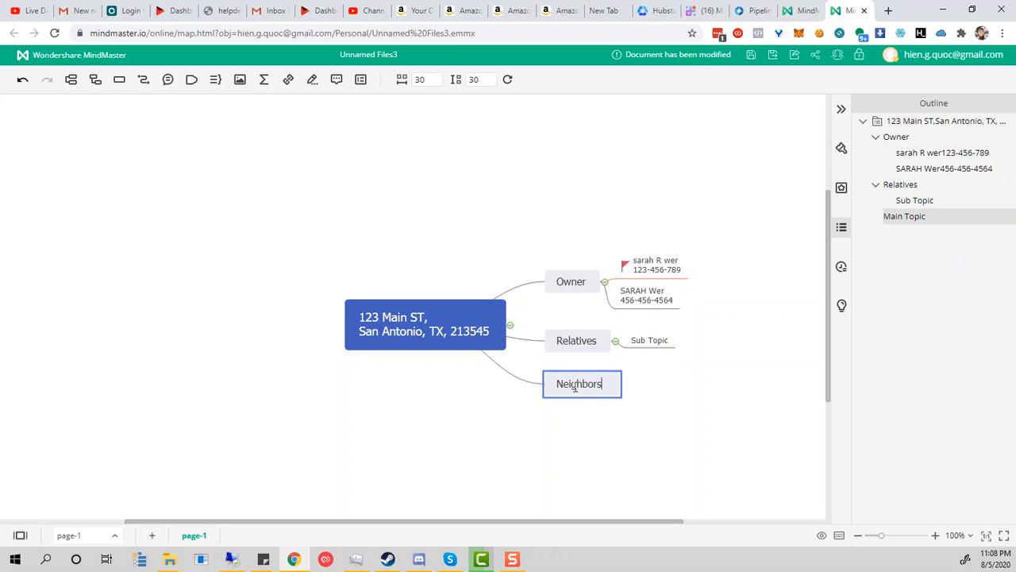
{"action": "key", "text": "Return"}
{"action": "left_click", "coordinate": [391, 394]}
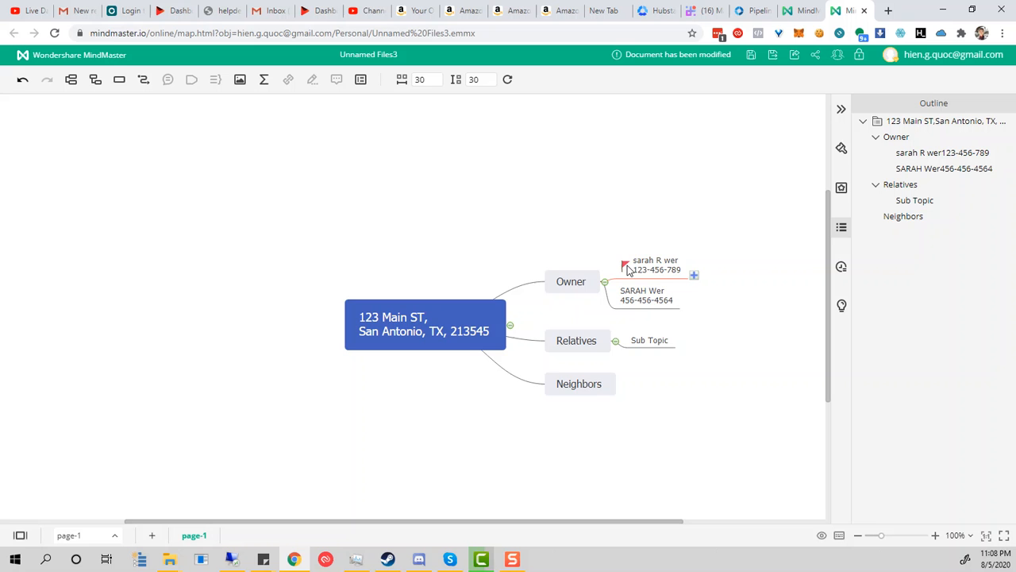
Step: Give the owner's second contact entry an orange flag from the Mark panel
{"action": "left_click", "coordinate": [640, 302]}
{"action": "right_click", "coordinate": [639, 300]}
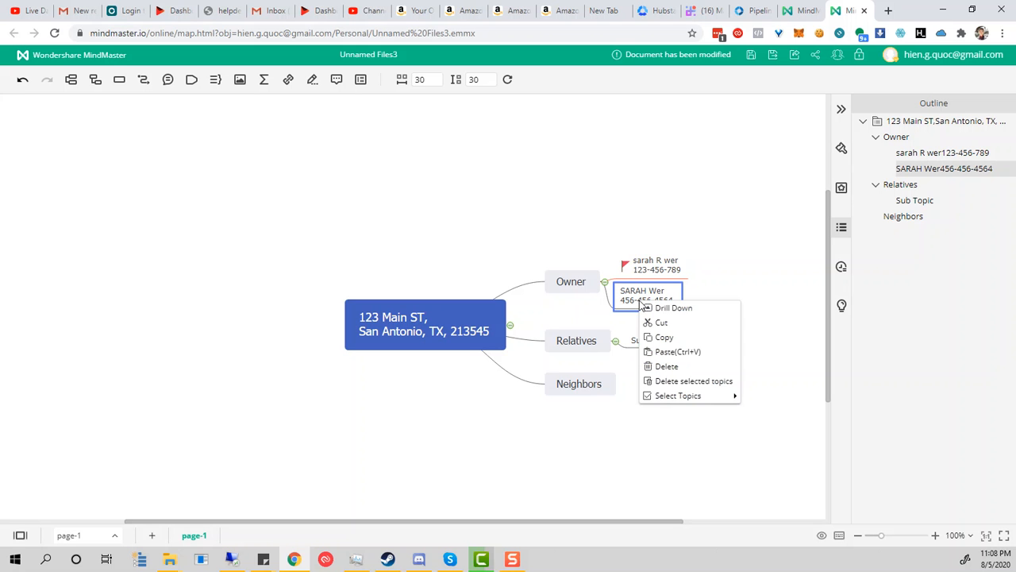
{"action": "left_click", "coordinate": [842, 149]}
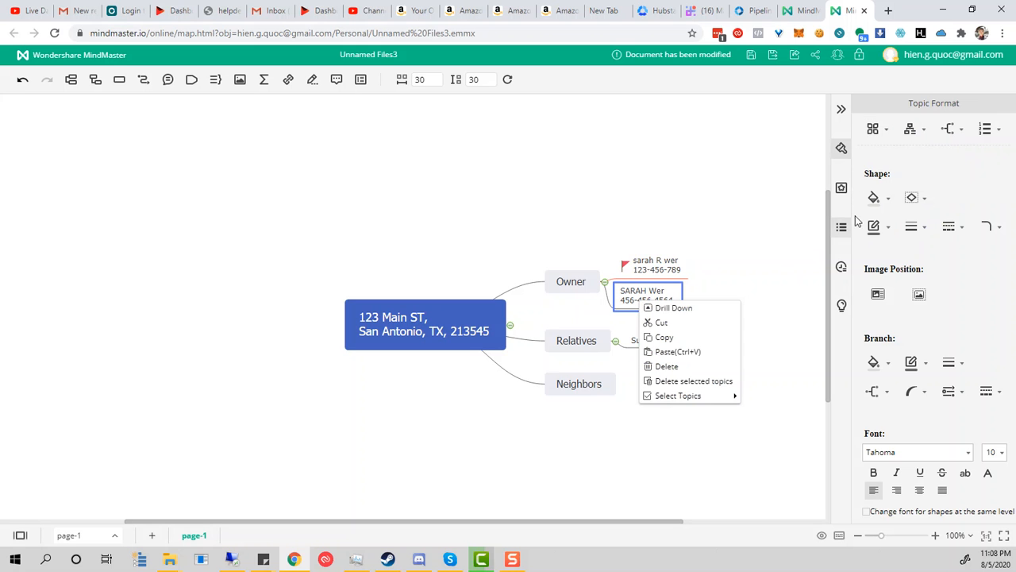
{"action": "left_click", "coordinate": [841, 110]}
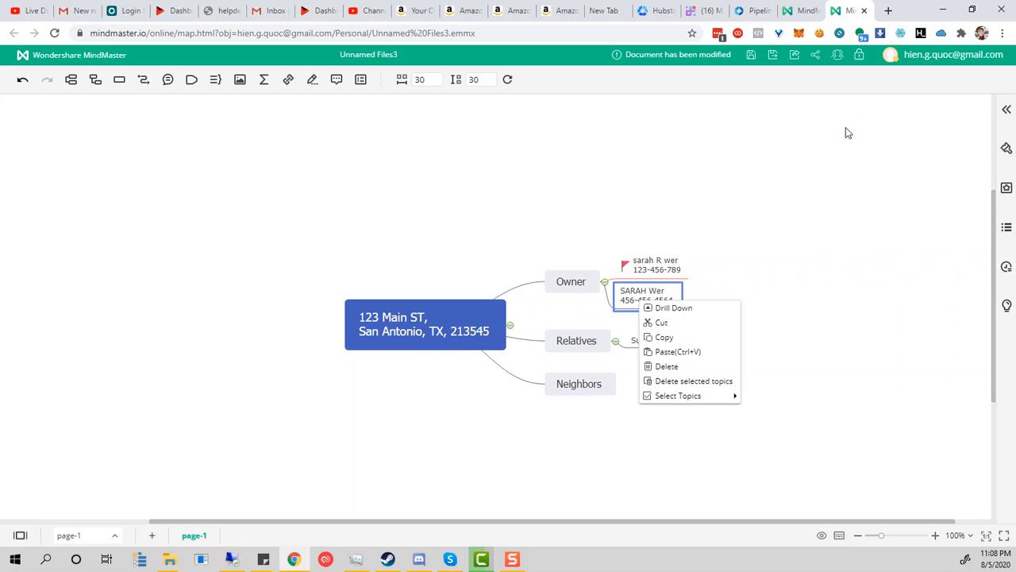
{"action": "left_click", "coordinate": [1005, 111]}
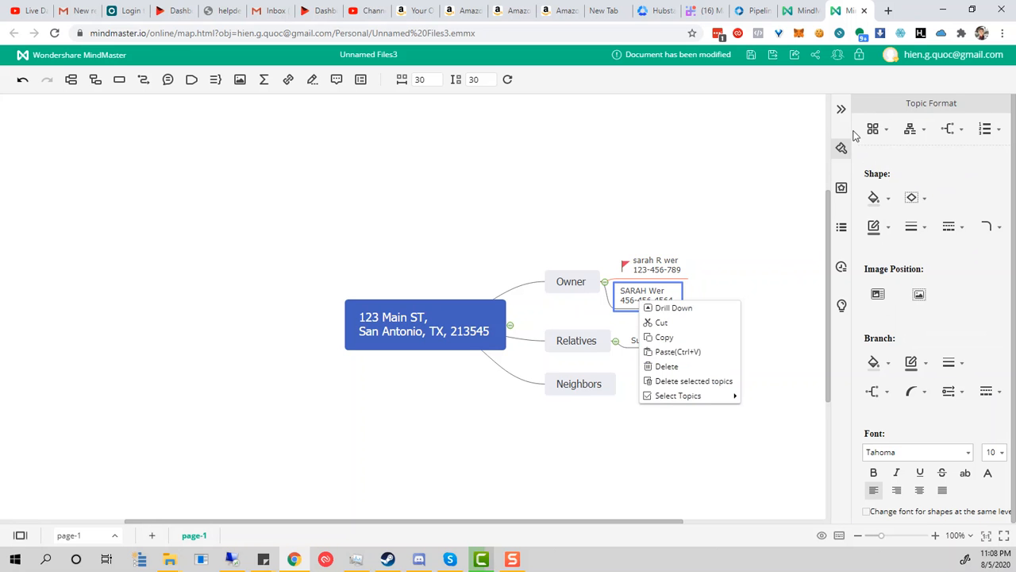
{"action": "left_click", "coordinate": [842, 187]}
{"action": "left_click", "coordinate": [902, 251]}
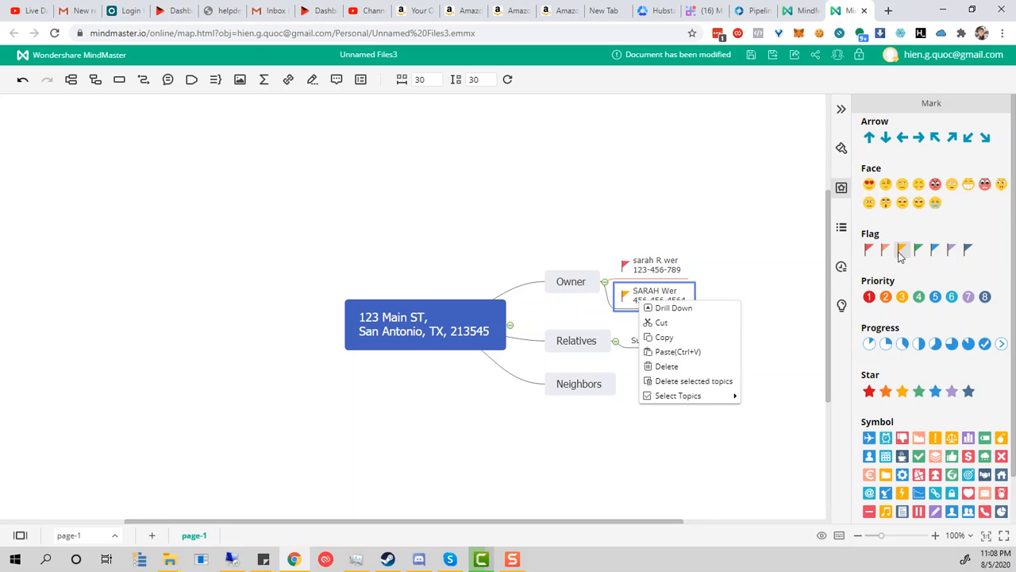
Step: Mark that contact with the full progress icon and a green check symbol
{"action": "left_click", "coordinate": [985, 345]}
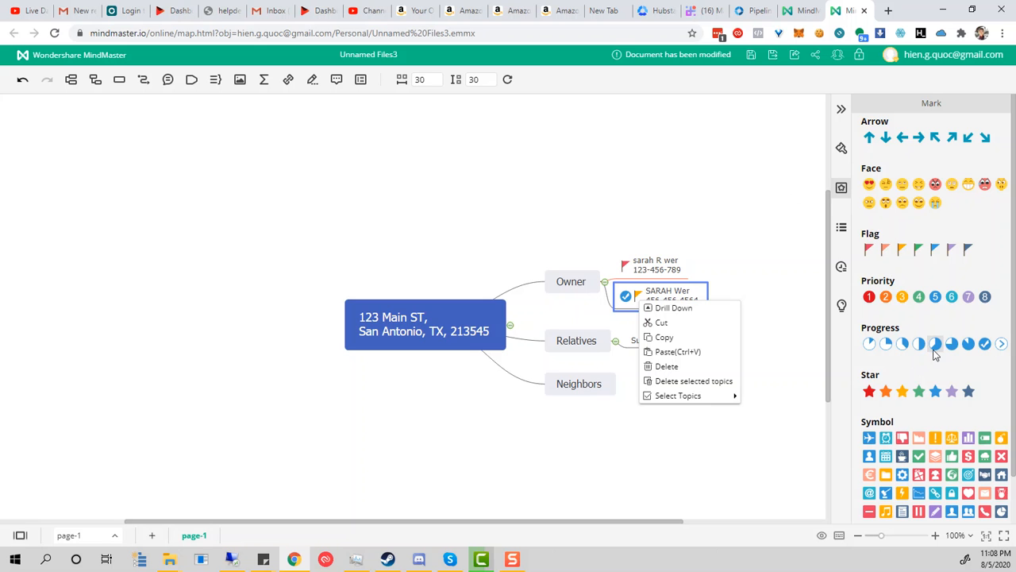
{"action": "scroll", "coordinate": [927, 409], "scroll_direction": "down", "scroll_amount": 1}
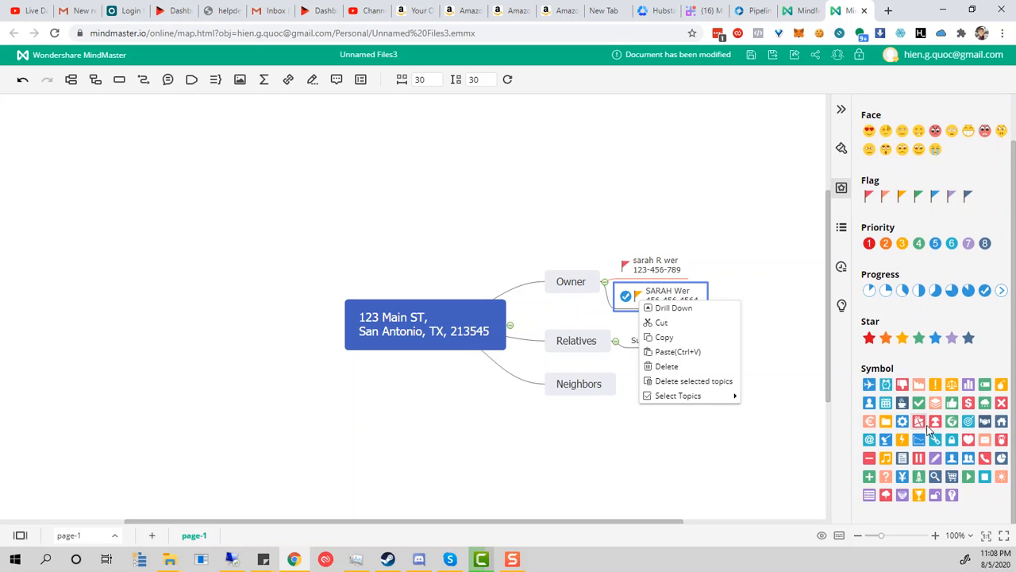
{"action": "scroll", "coordinate": [911, 389], "scroll_direction": "up", "scroll_amount": 1}
{"action": "scroll", "coordinate": [919, 413], "scroll_direction": "down", "scroll_amount": 1}
{"action": "left_click", "coordinate": [919, 403]}
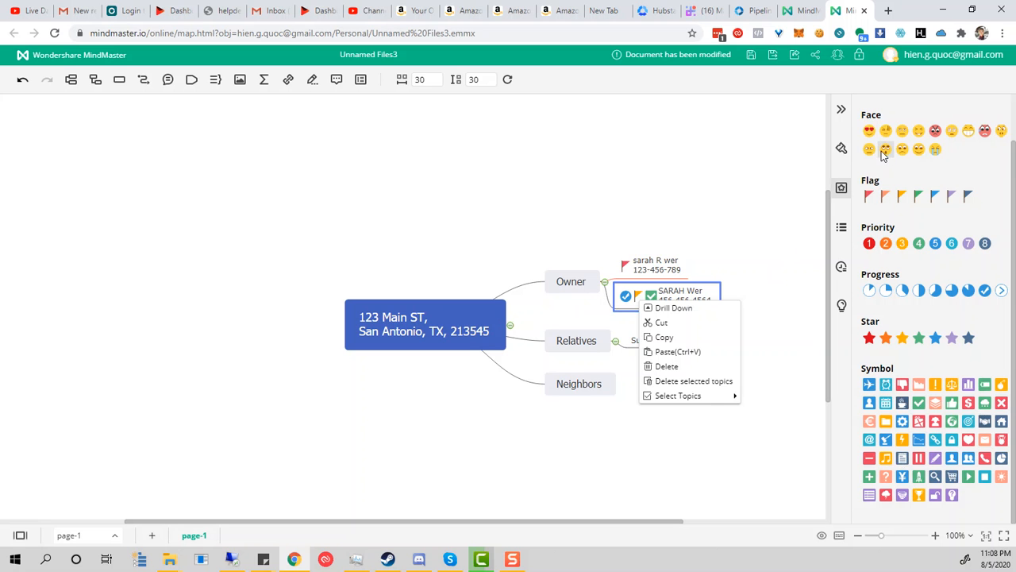
{"action": "left_click", "coordinate": [720, 244]}
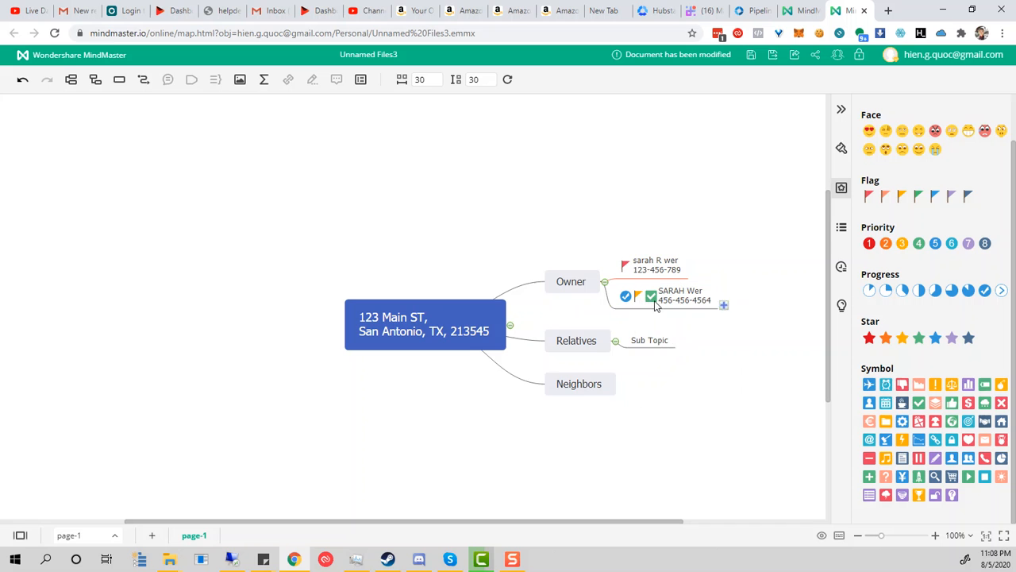
Step: Enter the husband's name in the placeholder topic under Relatives
{"action": "double_click", "coordinate": [650, 343]}
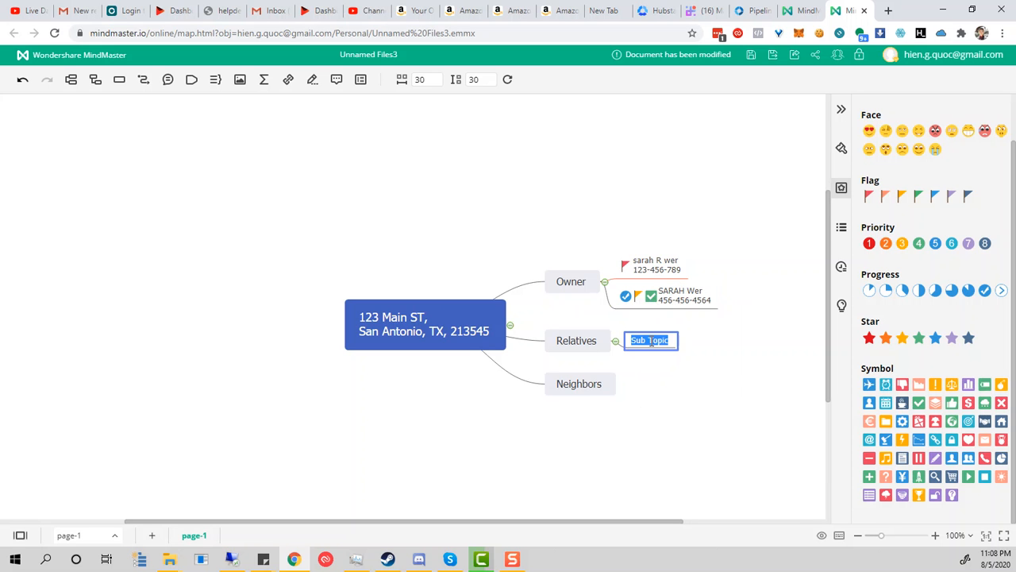
{"action": "type", "text": "hu"}
{"action": "key", "text": "Tab"}
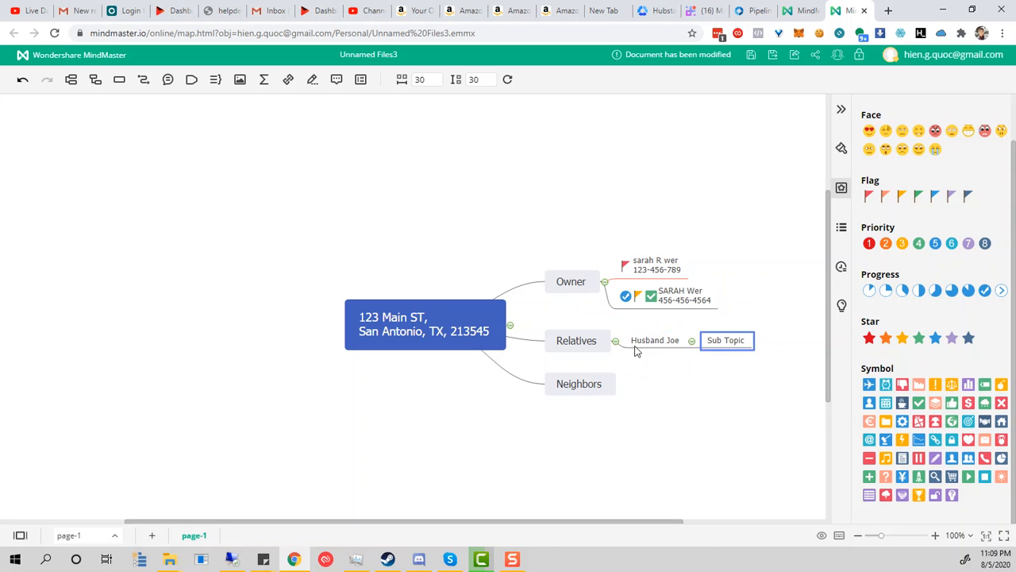
{"action": "left_click", "coordinate": [614, 342]}
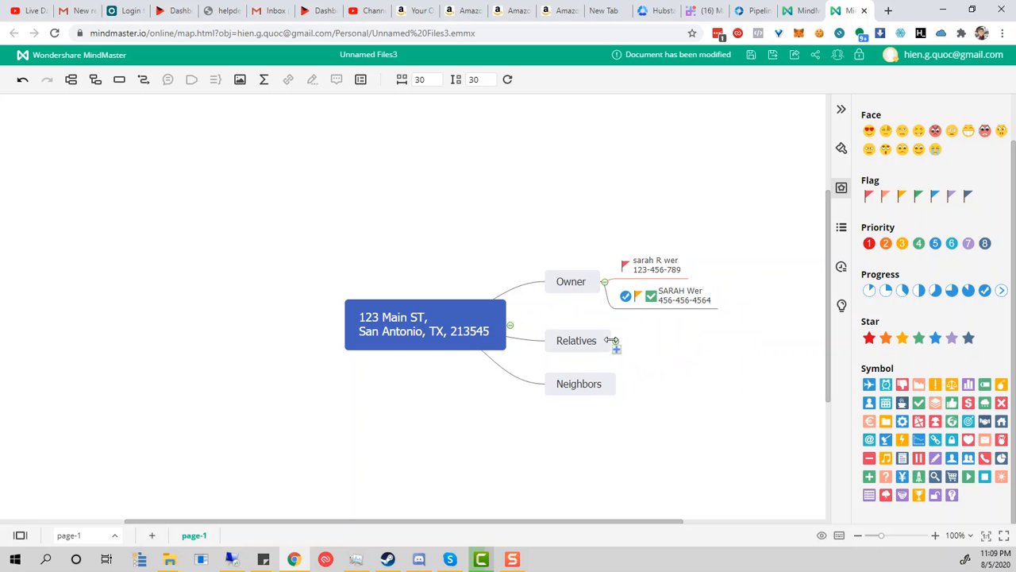
{"action": "left_click", "coordinate": [615, 343]}
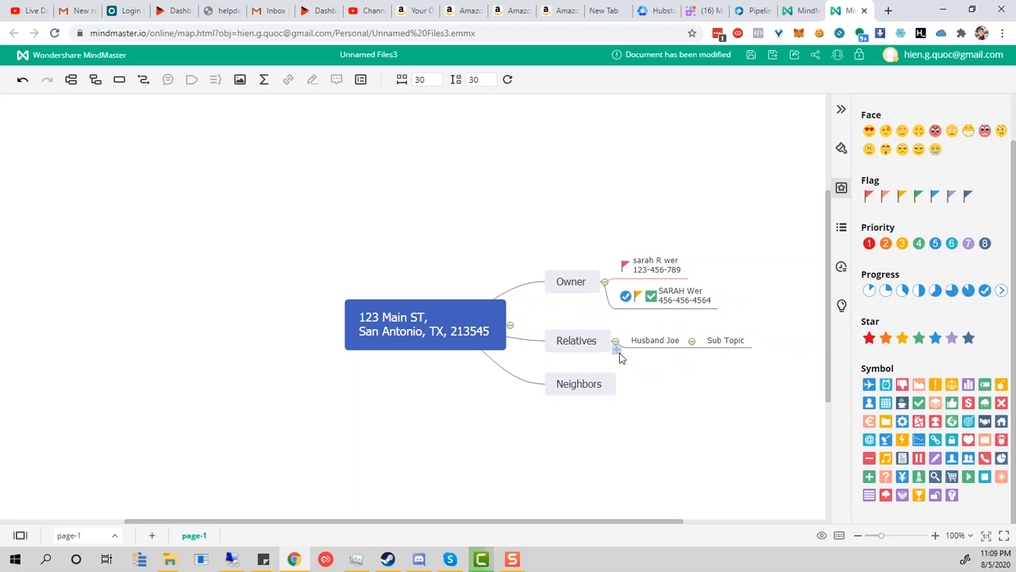
Step: Add a sister topic with her name, starting a second line for her number
{"action": "key", "text": "Tab"}
{"action": "double_click", "coordinate": [649, 352]}
{"action": "type", "text": "Sister Sarah"}
{"action": "key", "text": "shift+Return"}
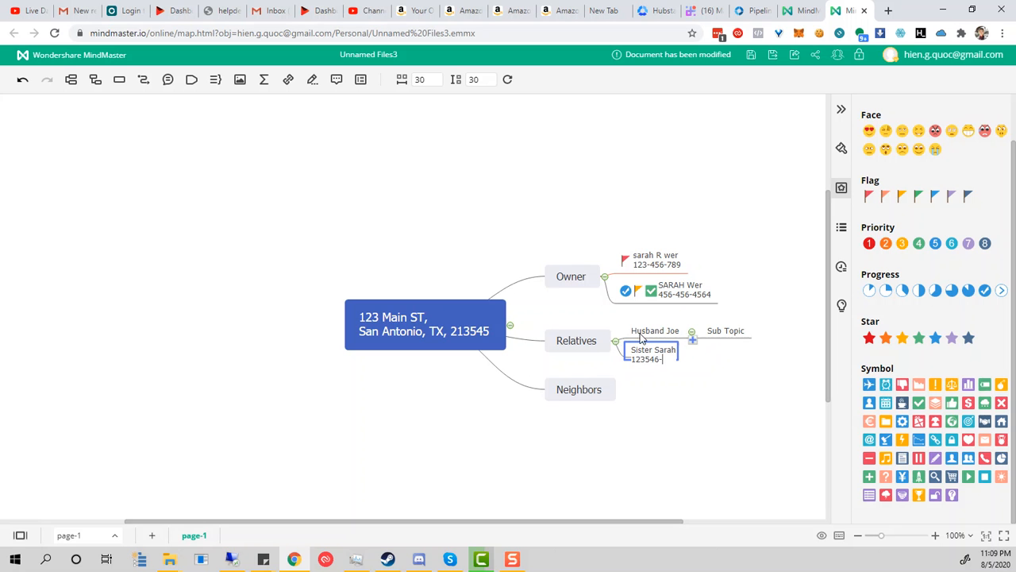
{"action": "left_click", "coordinate": [730, 375]}
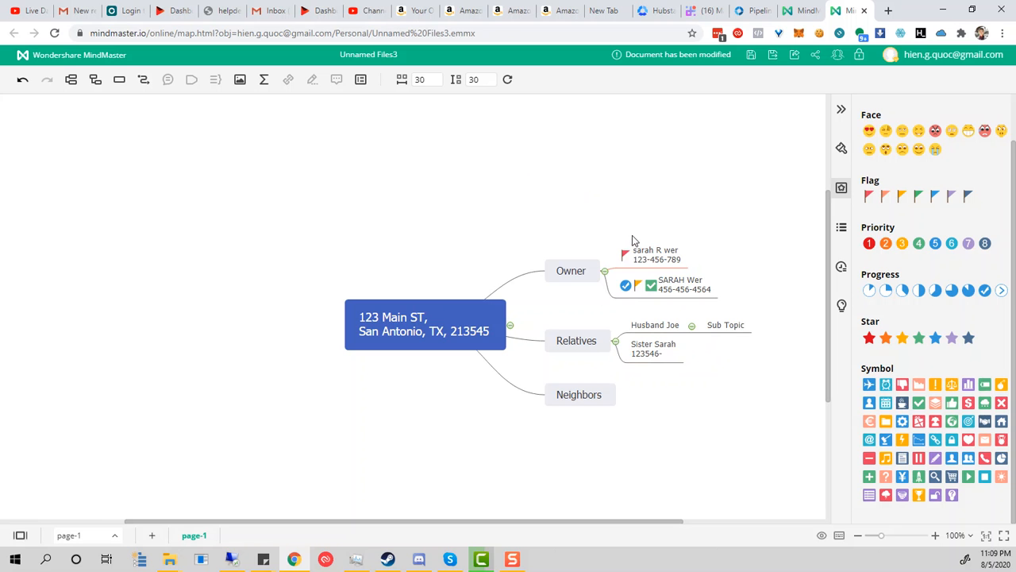
Step: Drag the husband and sister topics onto the owner's second contact, repositioning the Relatives branch
{"action": "left_click", "coordinate": [641, 256]}
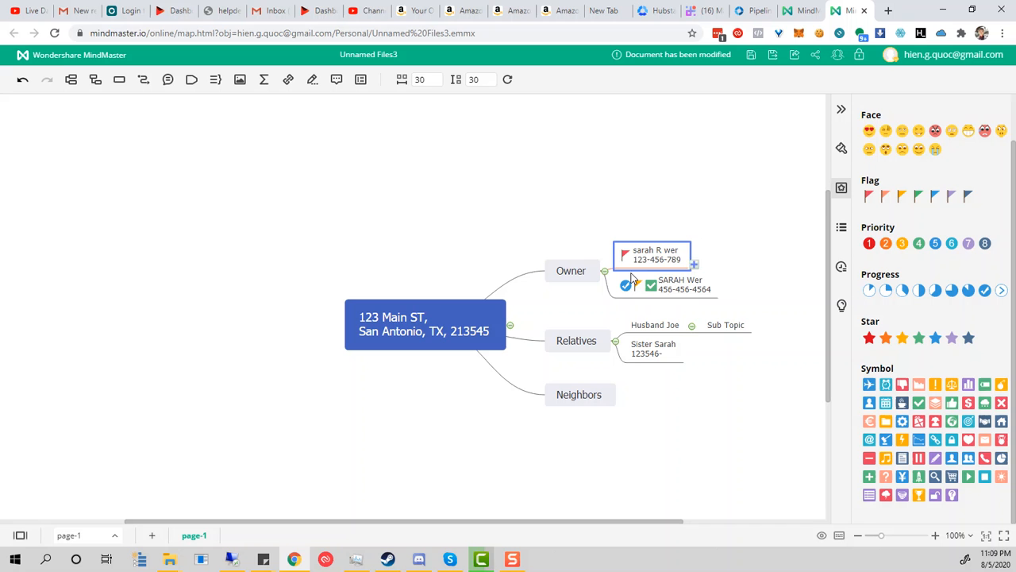
{"action": "left_click_drag", "start_coordinate": [578, 341], "coordinate": [718, 325]}
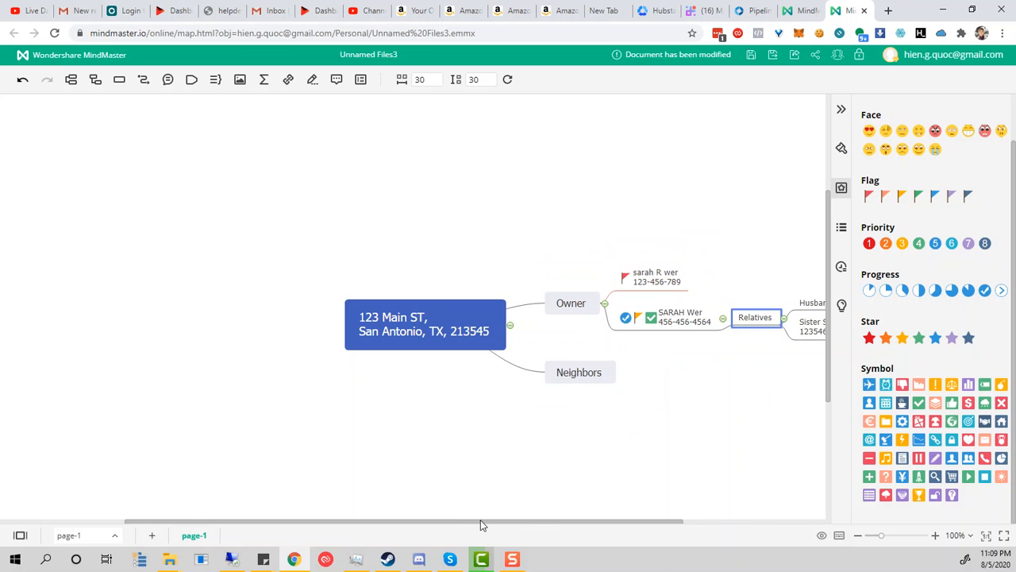
{"action": "left_click_drag", "start_coordinate": [480, 524], "coordinate": [561, 524]}
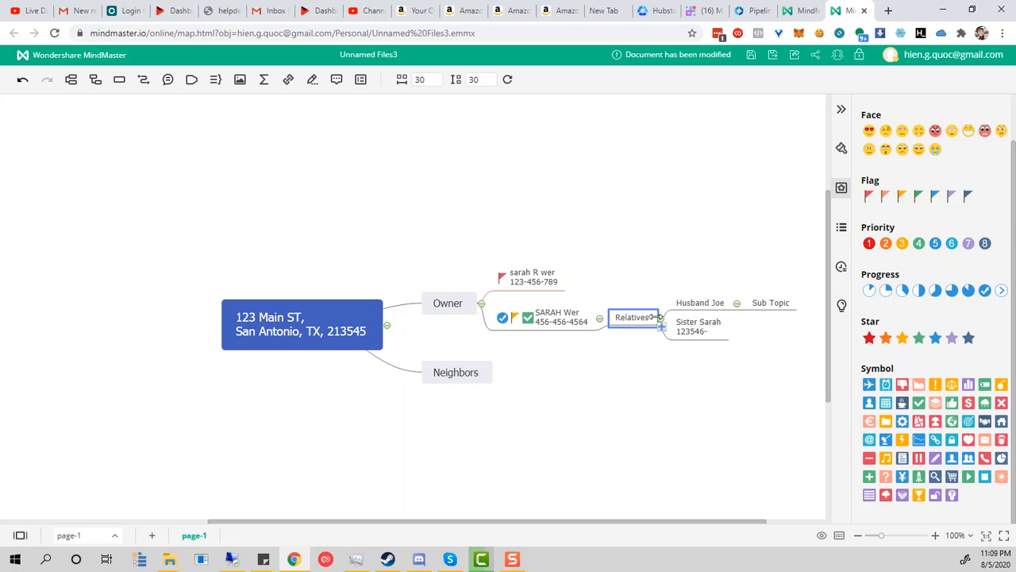
{"action": "mouse_move", "coordinate": [698, 303]}
{"action": "left_mouse_down"}
{"action": "mouse_move", "coordinate": [555, 314]}
{"action": "mouse_move", "coordinate": [581, 317]}
{"action": "left_mouse_up"}
{"action": "left_click", "coordinate": [681, 336]}
{"action": "left_click_drag", "start_coordinate": [639, 331], "coordinate": [340, 367]}
{"action": "mouse_move", "coordinate": [524, 341]}
{"action": "left_mouse_down"}
{"action": "mouse_move", "coordinate": [603, 337]}
{"action": "mouse_move", "coordinate": [592, 309]}
{"action": "left_mouse_up"}
{"action": "left_click", "coordinate": [466, 357]}
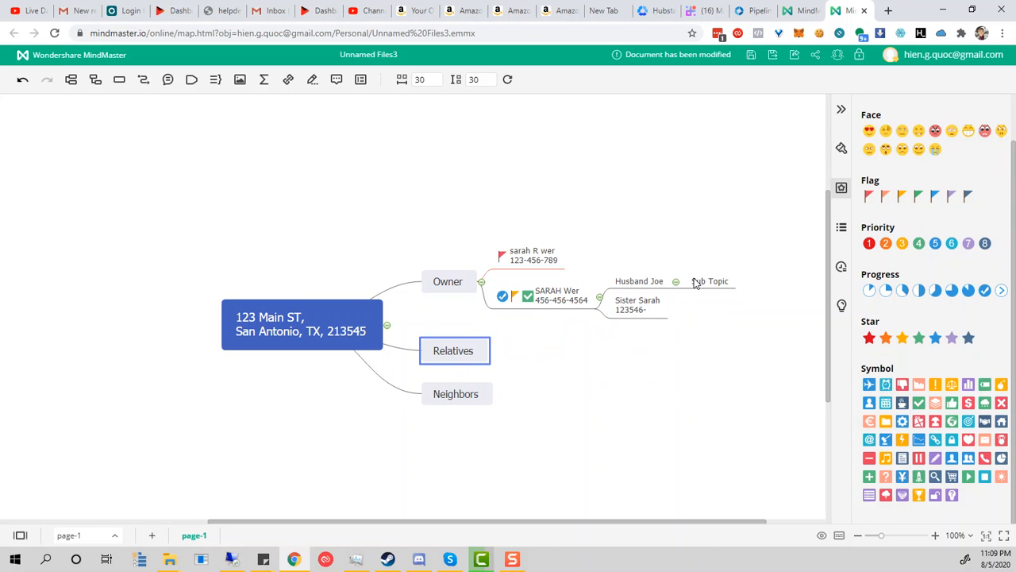
Step: Add two phone number topics as children of the sister entry
{"action": "left_click", "coordinate": [650, 285]}
{"action": "left_click", "coordinate": [677, 285]}
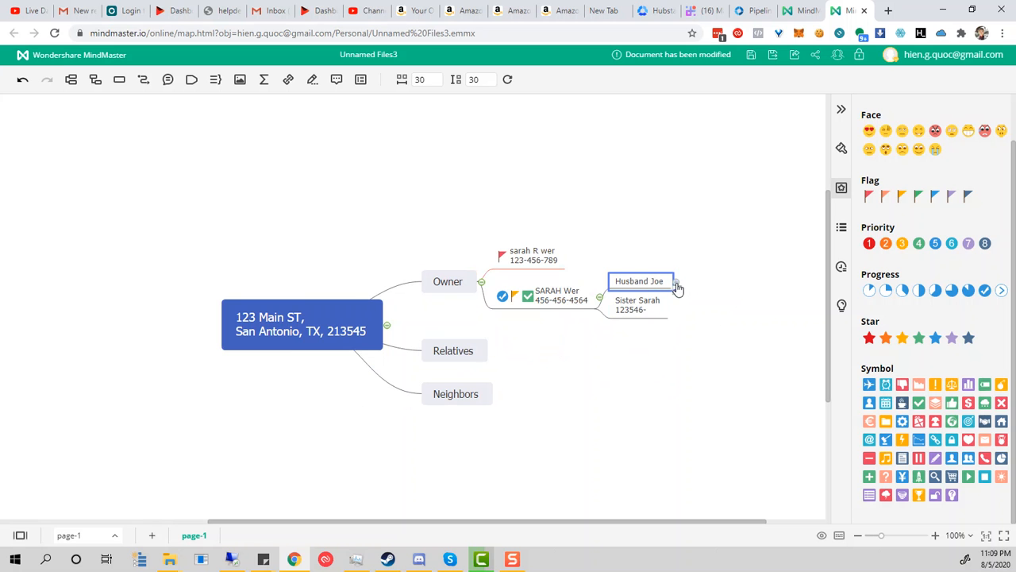
{"action": "left_click", "coordinate": [677, 284]}
{"action": "left_click", "coordinate": [405, 316]}
{"action": "left_click", "coordinate": [442, 317]}
{"action": "double_click", "coordinate": [703, 307]}
{"action": "type", "text": "123456"}
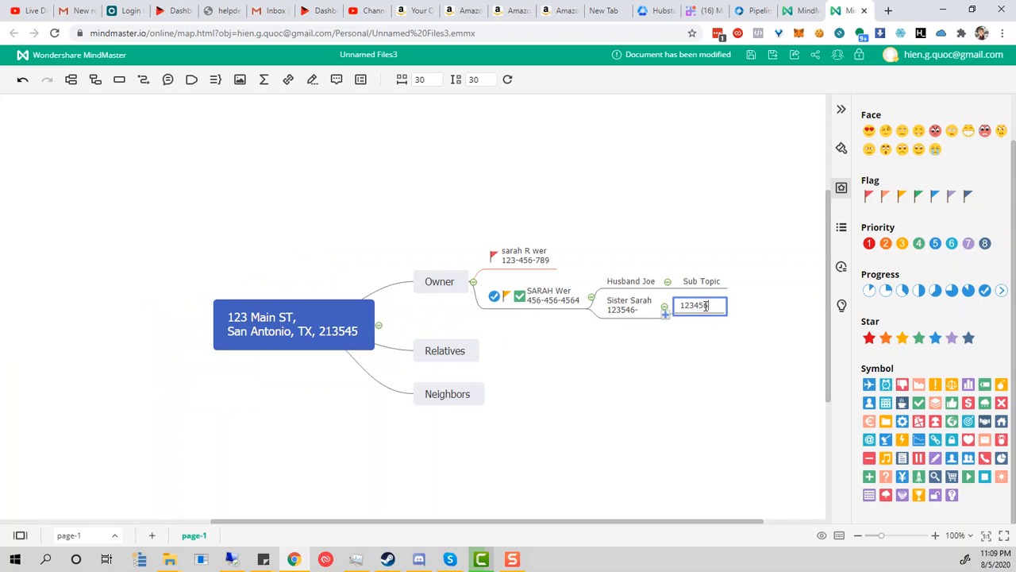
{"action": "left_click", "coordinate": [650, 315]}
{"action": "left_click", "coordinate": [665, 315]}
{"action": "type", "text": "546451"}
Step: Add two e-mail address topics under the sister entry
{"action": "left_click", "coordinate": [631, 309]}
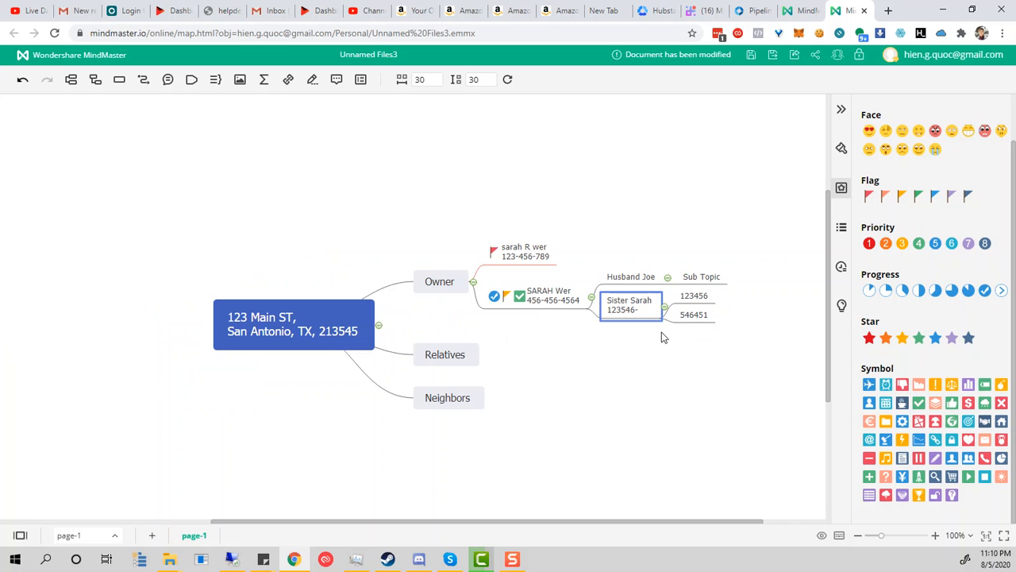
{"action": "double_click", "coordinate": [637, 312]}
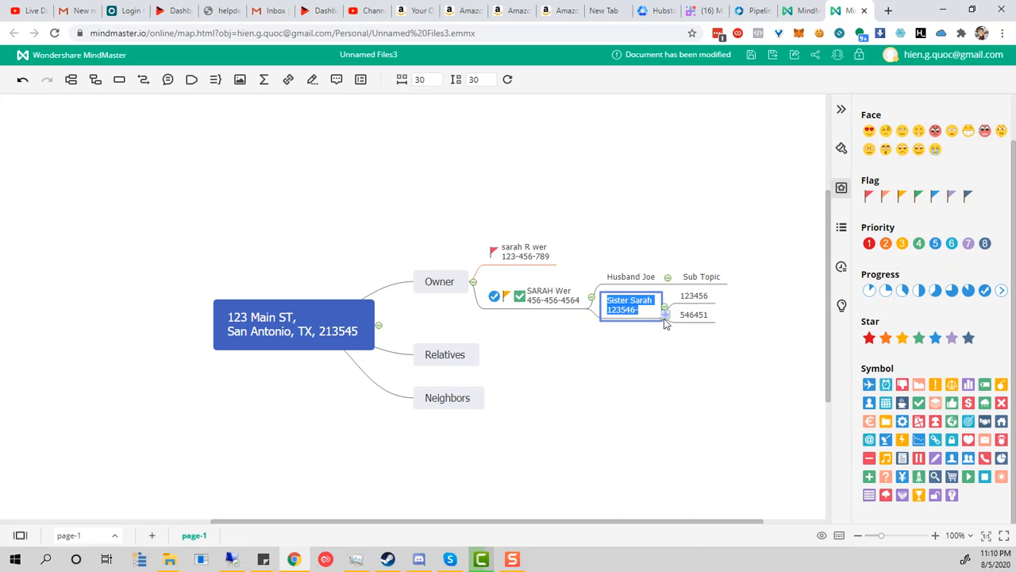
{"action": "left_click", "coordinate": [667, 317]}
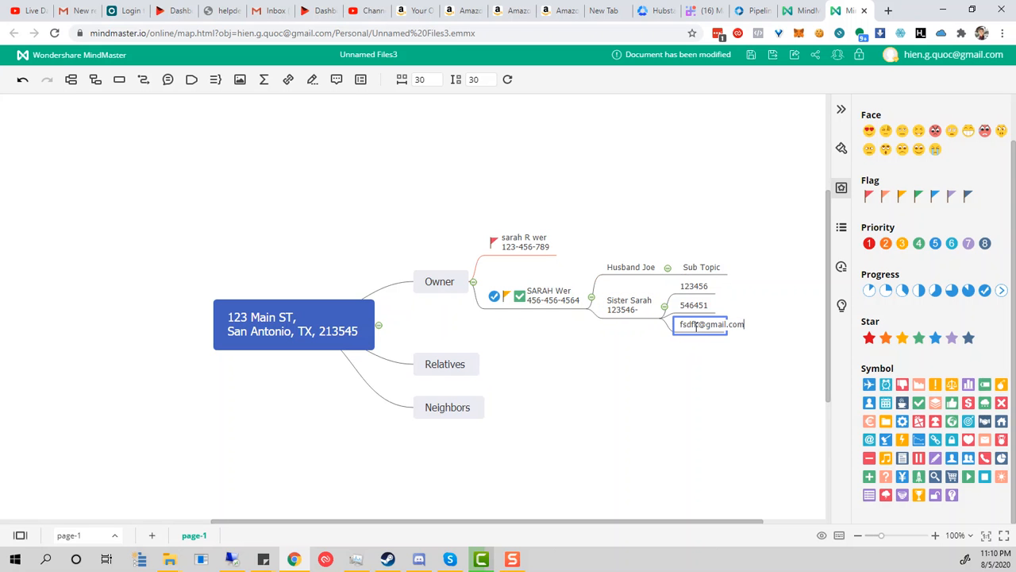
{"action": "key", "text": "Return"}
{"action": "left_click", "coordinate": [663, 362]}
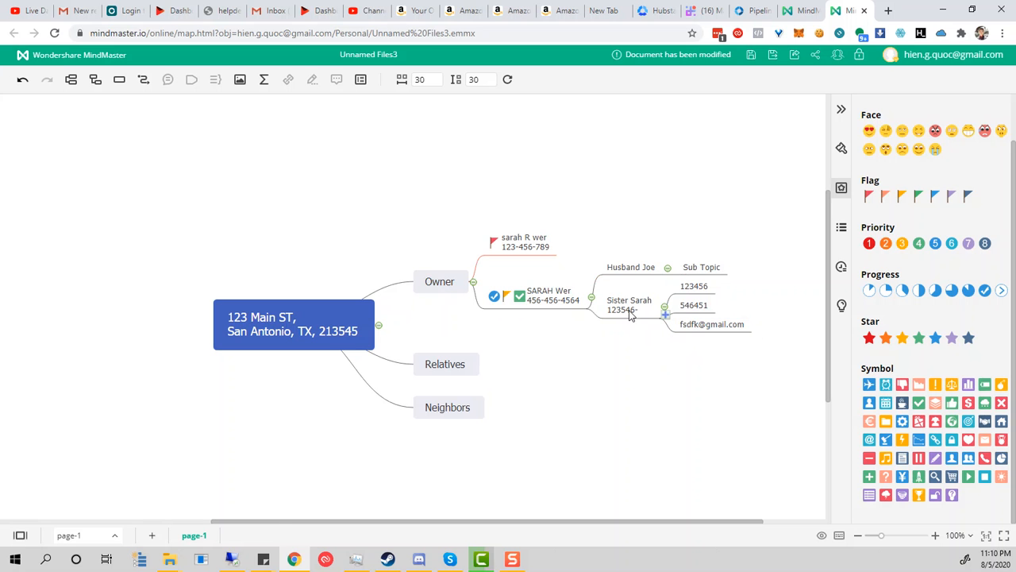
{"action": "left_click", "coordinate": [664, 316]}
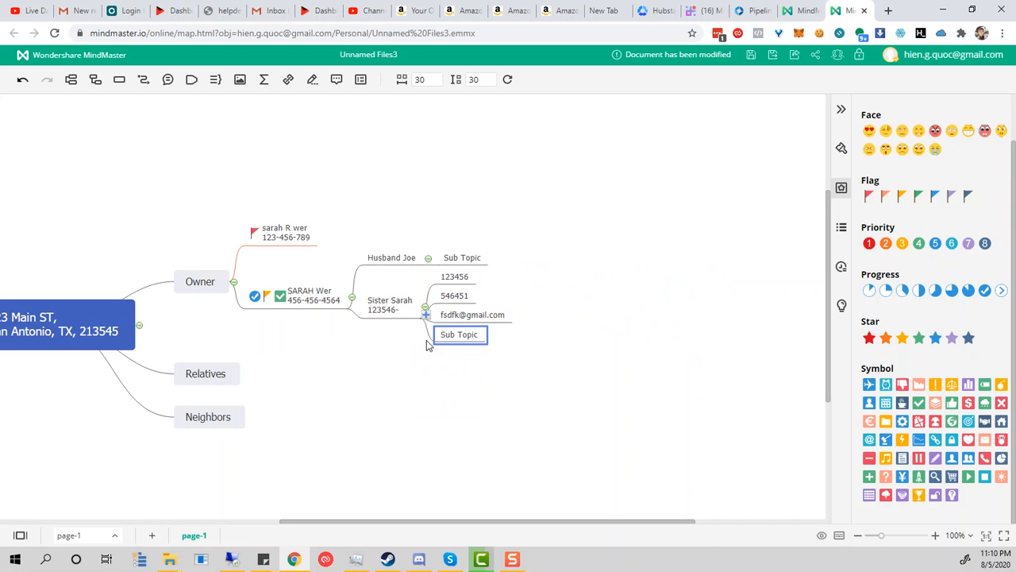
{"action": "key", "text": "Return"}
{"action": "left_click", "coordinate": [583, 401]}
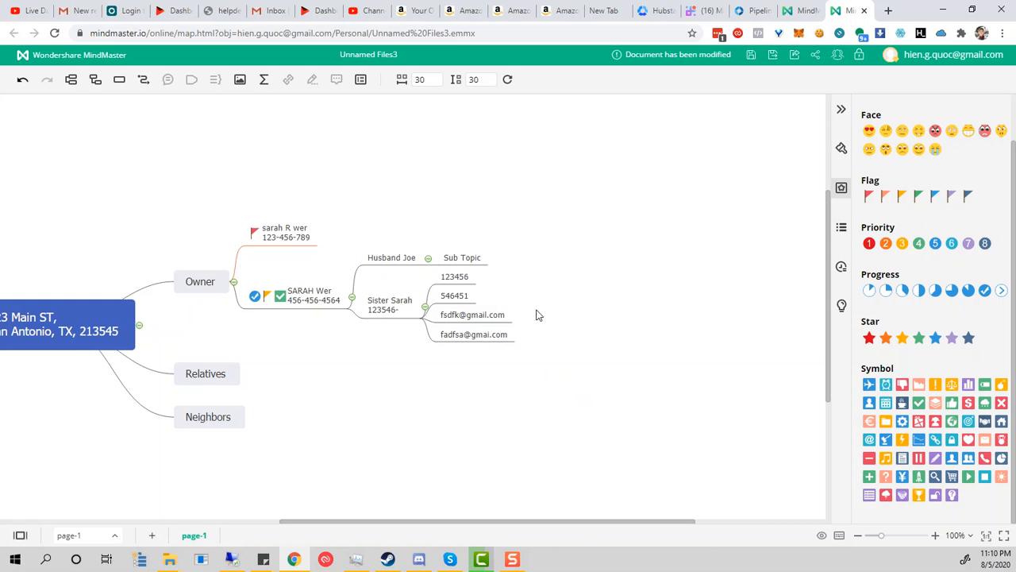
Step: Start a new child topic under the sister named Bad
{"action": "left_click", "coordinate": [390, 311]}
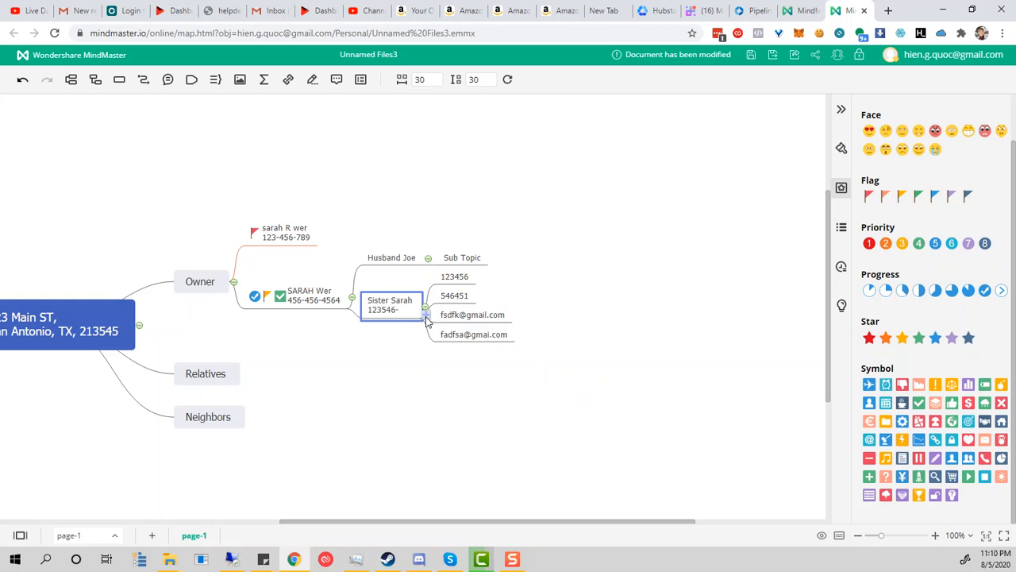
{"action": "left_click", "coordinate": [426, 315]}
{"action": "type", "text": "Bad"}
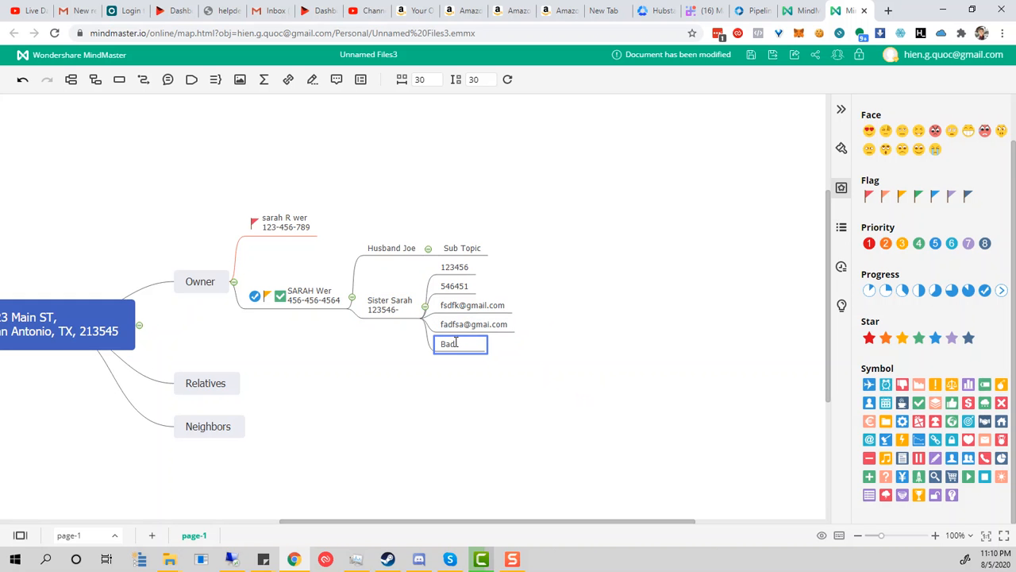
Step: Finish the Bad topic, move an e-mail address under it, and add another sister subtopic
{"action": "left_click", "coordinate": [434, 385]}
{"action": "mouse_move", "coordinate": [471, 323]}
{"action": "left_mouse_down"}
{"action": "mouse_move", "coordinate": [460, 351]}
{"action": "mouse_move", "coordinate": [466, 335]}
{"action": "left_mouse_up"}
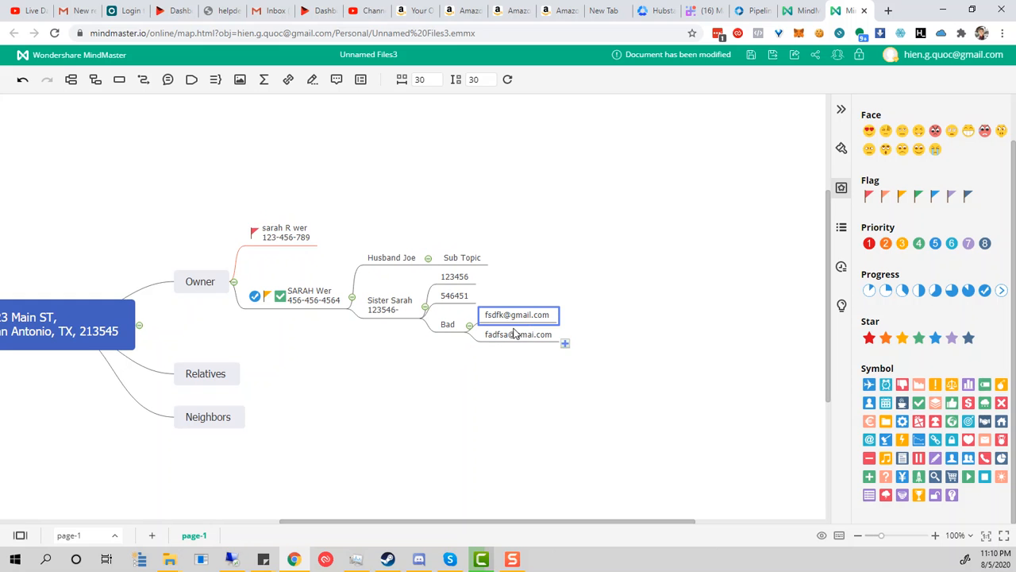
{"action": "left_click", "coordinate": [429, 318]}
{"action": "type", "text": "Ca"}
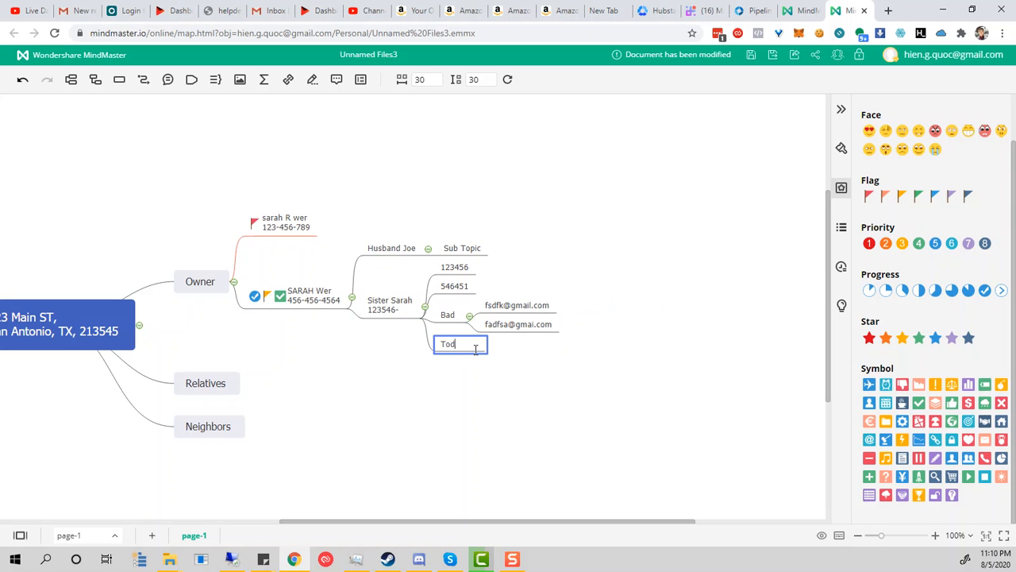
Step: Name the new topic To Do and move both phone numbers under it
{"action": "type", "text": "o"}
{"action": "key", "text": "Return"}
{"action": "left_click_drag", "start_coordinate": [477, 292], "coordinate": [469, 351]}
{"action": "left_click_drag", "start_coordinate": [460, 279], "coordinate": [560, 409]}
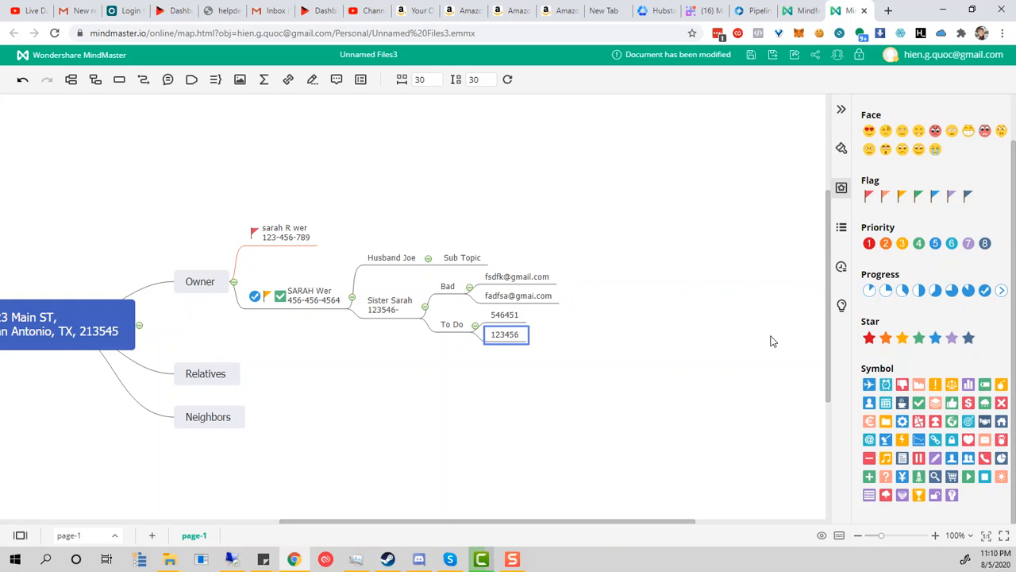
Step: Add the street address as a child topic of Neighbors
{"action": "left_click", "coordinate": [244, 383]}
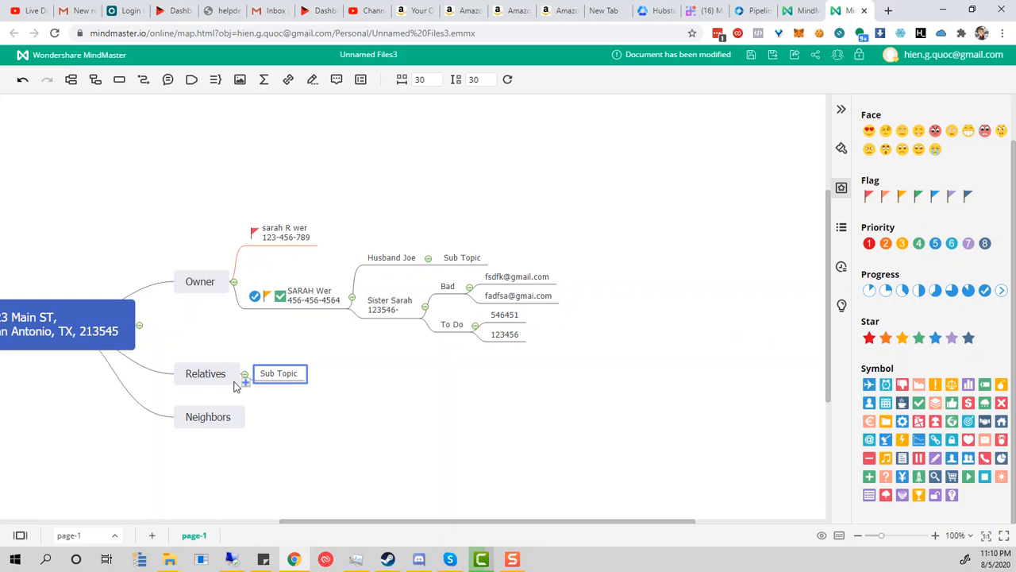
{"action": "left_click", "coordinate": [218, 421]}
{"action": "left_click", "coordinate": [251, 426]}
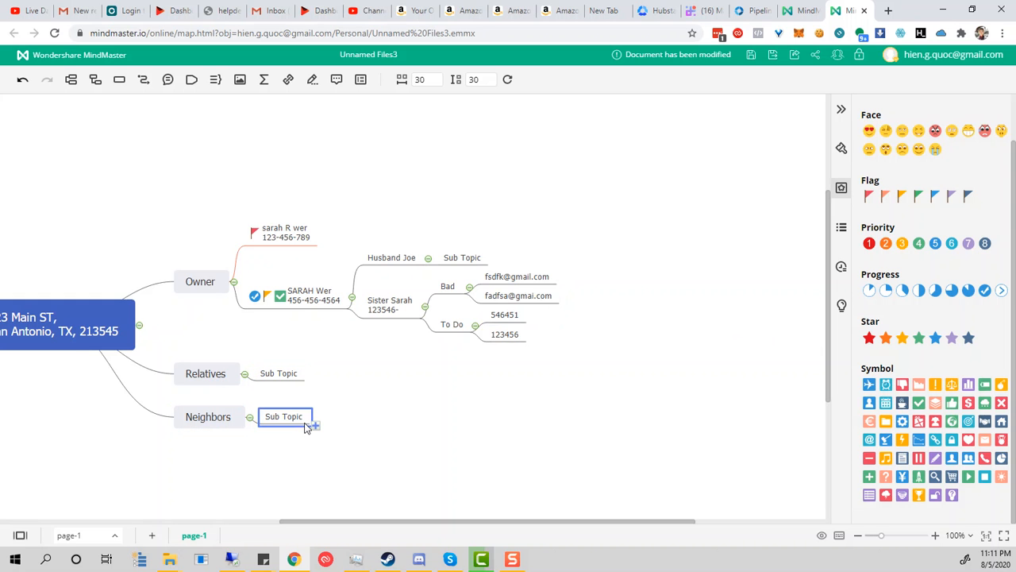
{"action": "type", "text": "32432"}
{"action": "left_click", "coordinate": [308, 444]}
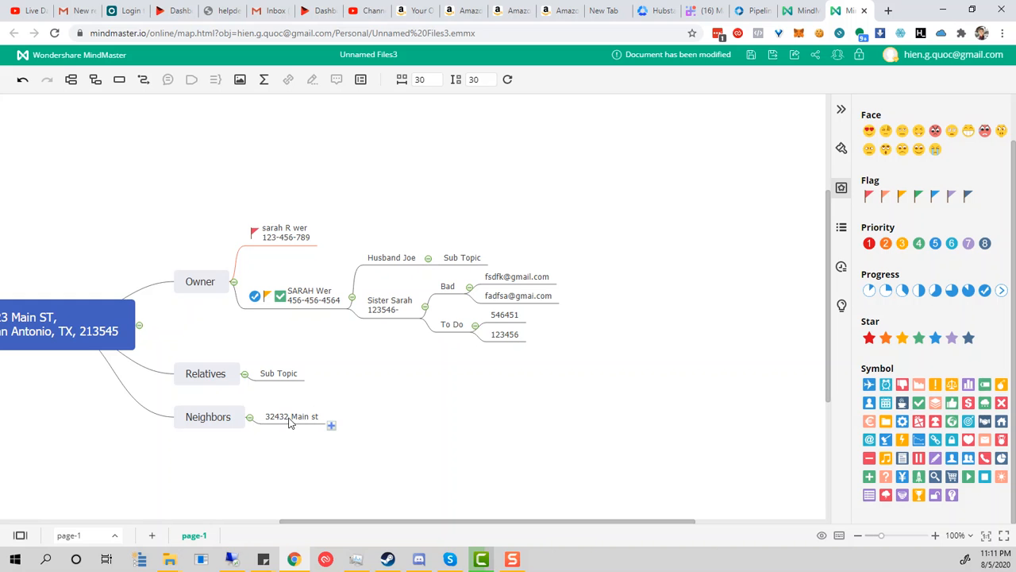
Step: Add the neighbours' names as a child of the street address
{"action": "left_click", "coordinate": [334, 429]}
{"action": "double_click", "coordinate": [365, 420]}
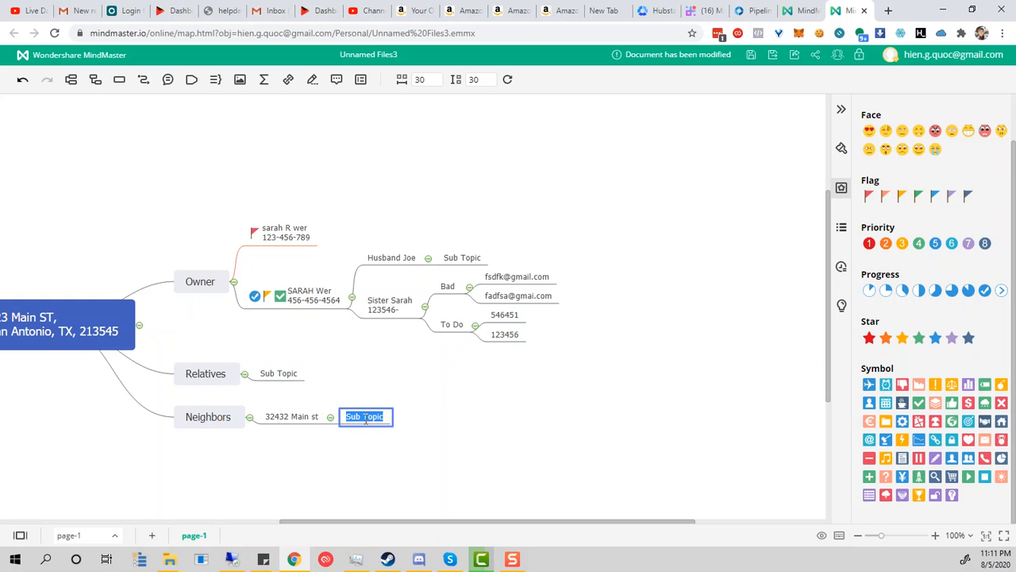
{"action": "type", "text": "Joe and sar smith"}
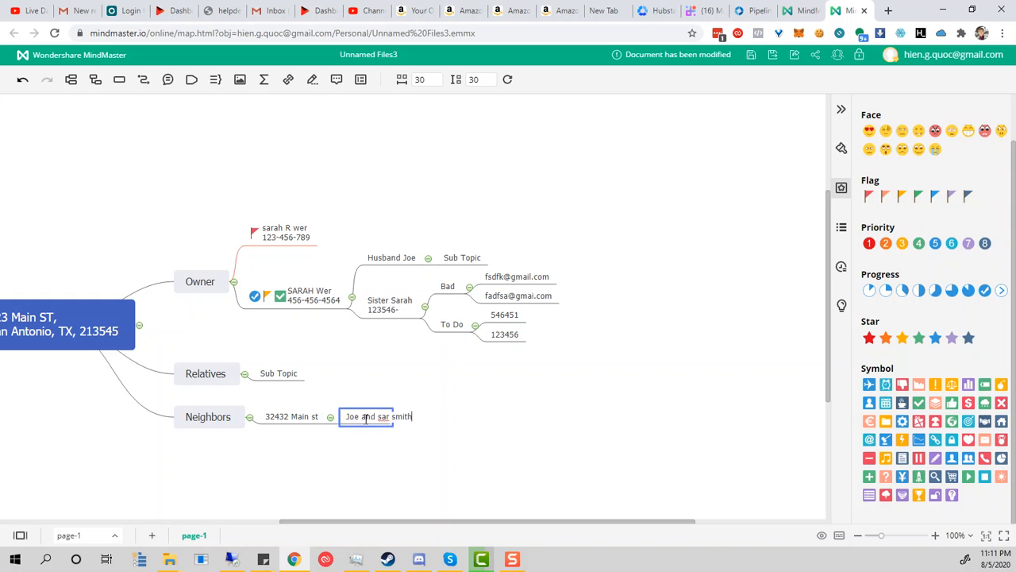
{"action": "key", "text": "Return"}
Step: Add the neighbours' phone number and a Called Arleady topic, nesting the number beneath it
{"action": "left_click", "coordinate": [430, 428]}
{"action": "double_click", "coordinate": [472, 414]}
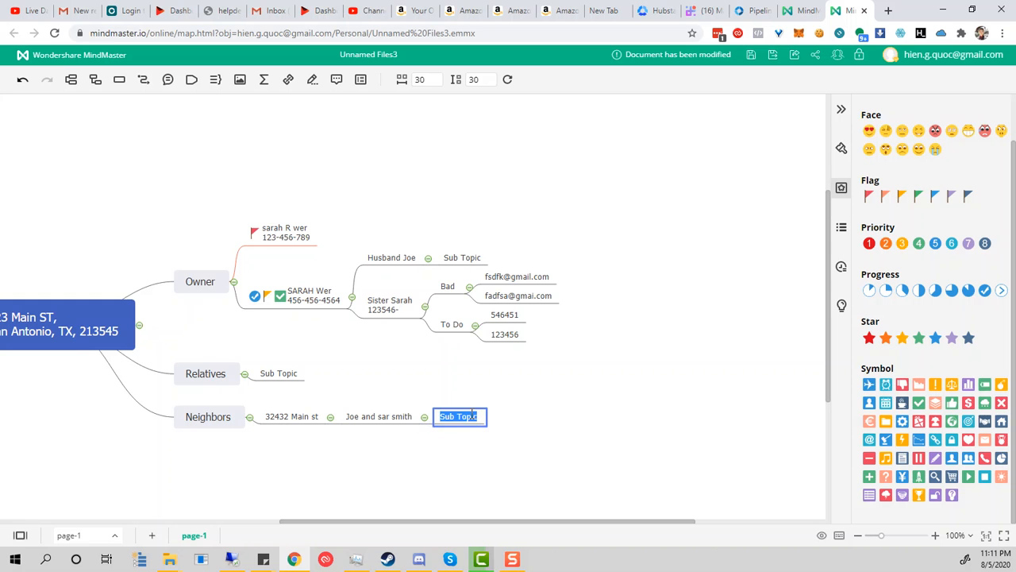
{"action": "type", "text": "5313454"}
{"action": "left_click", "coordinate": [434, 427]}
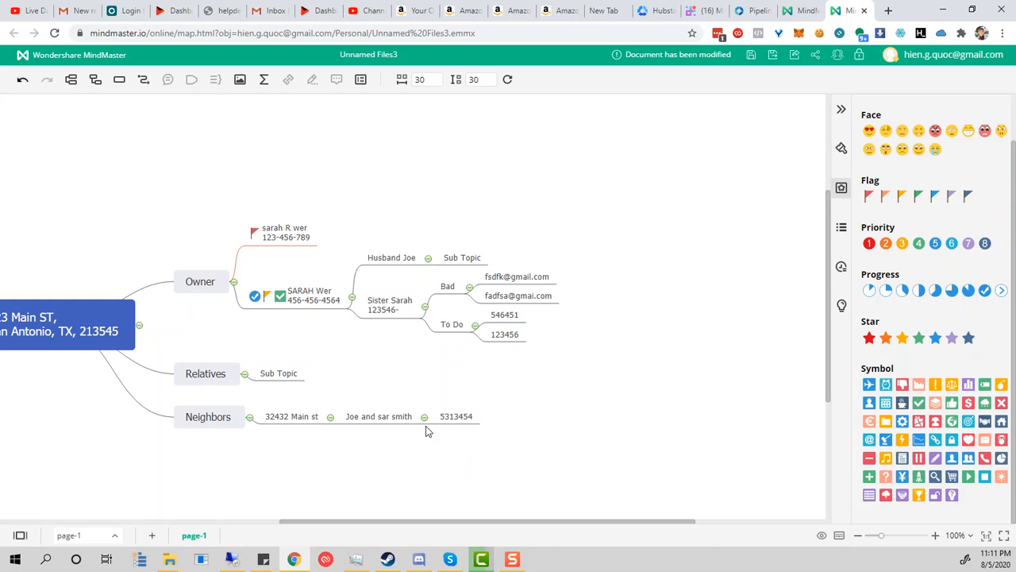
{"action": "left_click", "coordinate": [425, 421]}
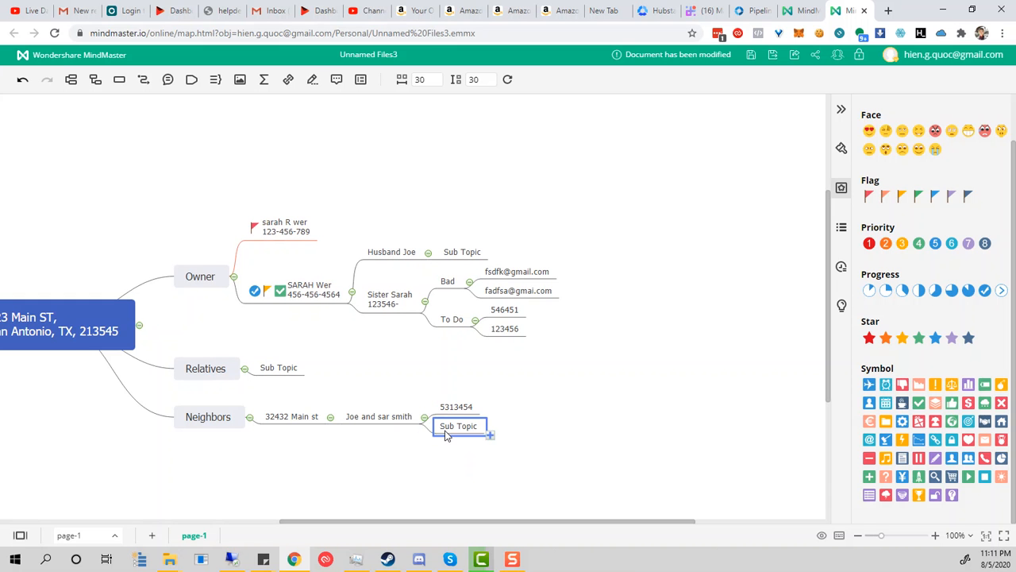
{"action": "double_click", "coordinate": [451, 429]}
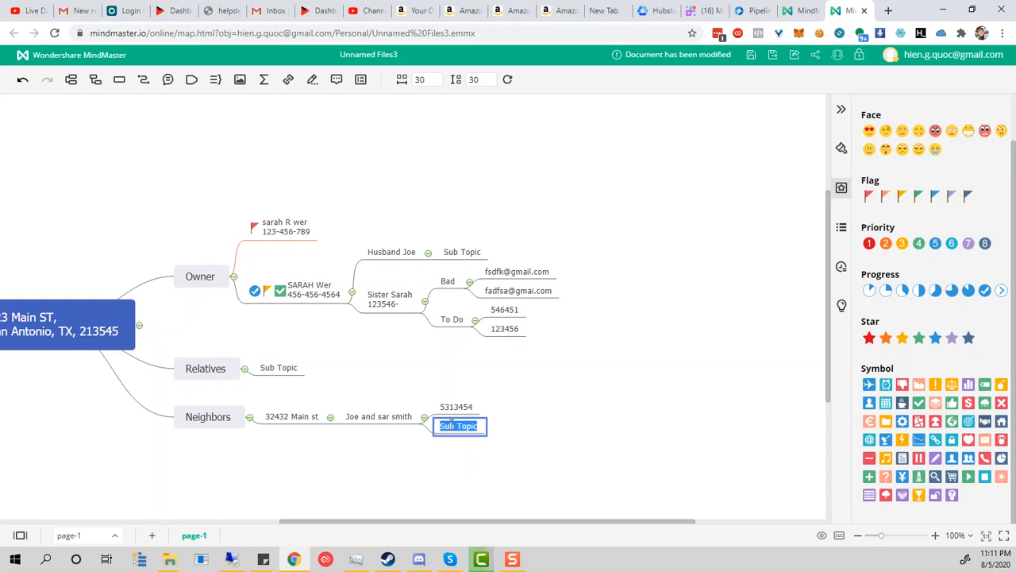
{"action": "type", "text": "c"}
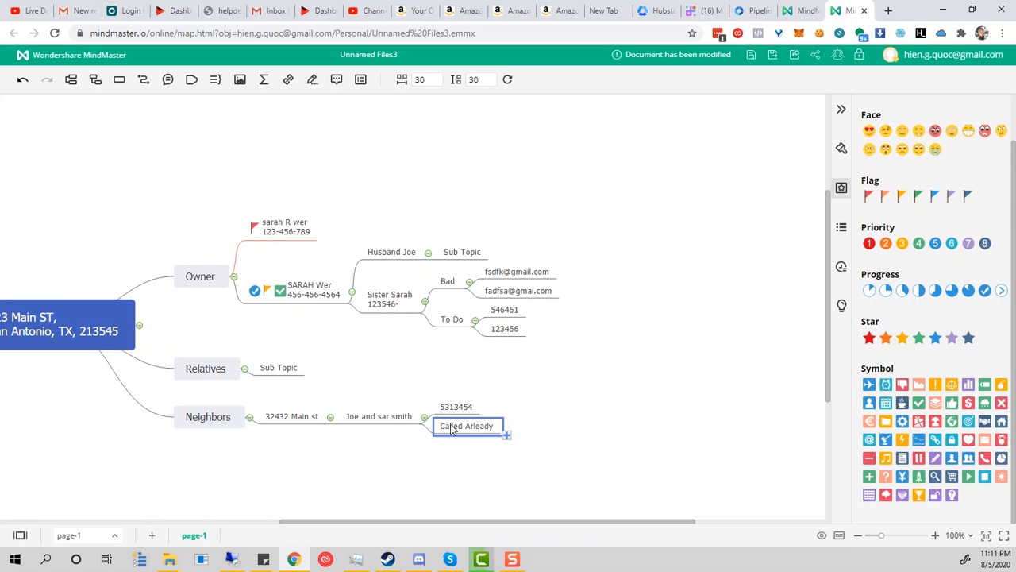
{"action": "mouse_move", "coordinate": [459, 407]}
{"action": "left_mouse_down"}
{"action": "mouse_move", "coordinate": [514, 428]}
{"action": "mouse_move", "coordinate": [502, 429]}
{"action": "left_mouse_up"}
Step: Add a blank Sub Topic under the neighbours' names, leaving its text unchanged
{"action": "left_click", "coordinate": [424, 428]}
{"action": "double_click", "coordinate": [449, 427]}
{"action": "left_click", "coordinate": [447, 426]}
{"action": "double_click", "coordinate": [447, 426]}
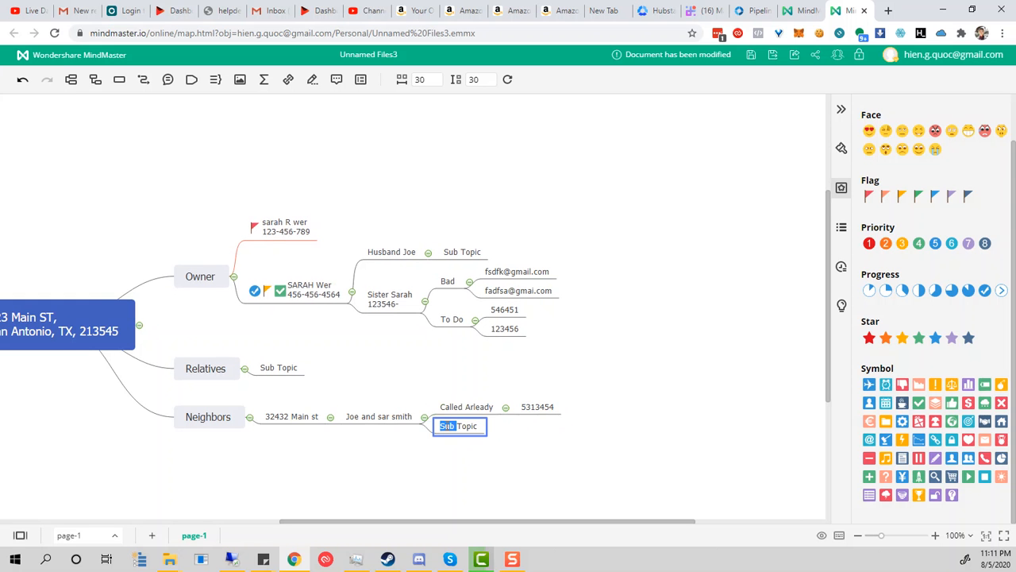
{"action": "left_click", "coordinate": [470, 481]}
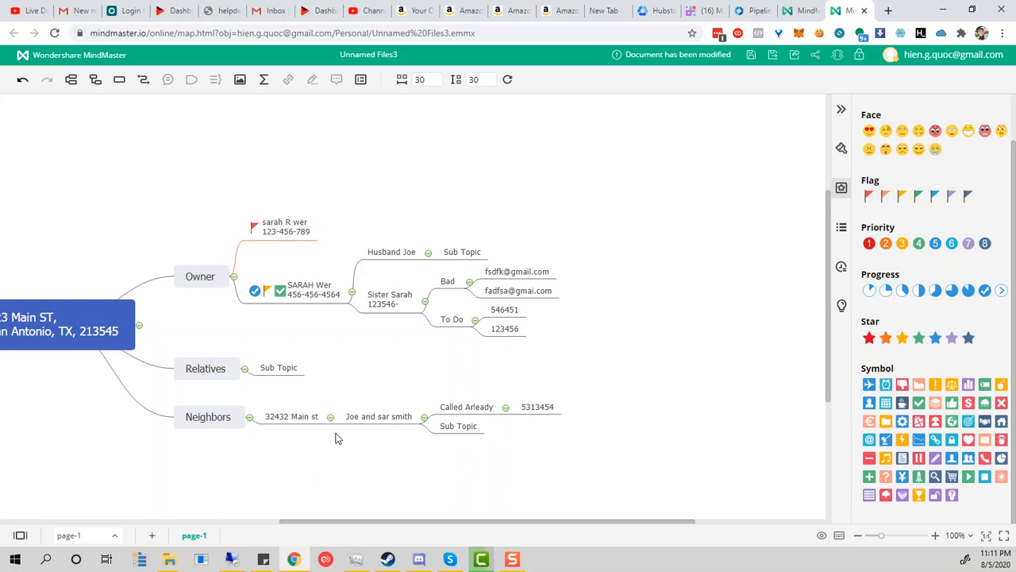
Step: Add a child named Brother to the owner's second contact, with a blank Sub Topic beneath
{"action": "left_click_drag", "start_coordinate": [73, 313], "coordinate": [156, 251]}
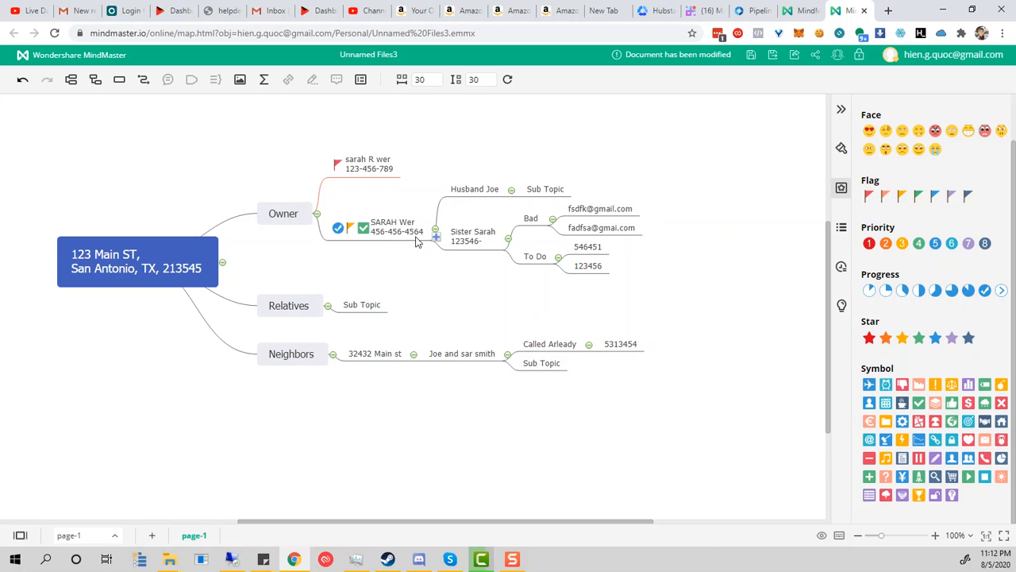
{"action": "left_click", "coordinate": [466, 242]}
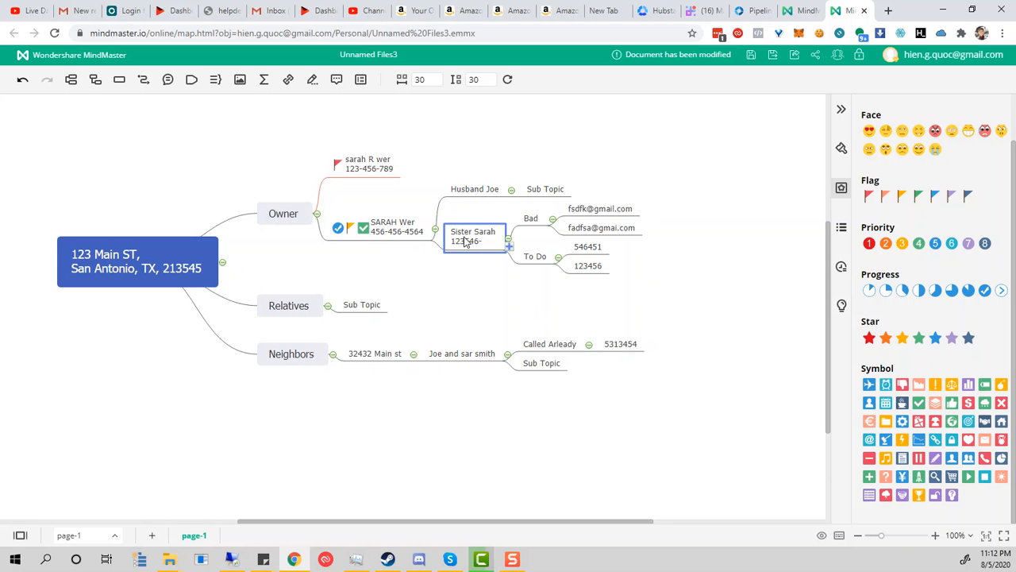
{"action": "double_click", "coordinate": [465, 238]}
{"action": "left_click", "coordinate": [474, 263]}
{"action": "left_click", "coordinate": [474, 262]}
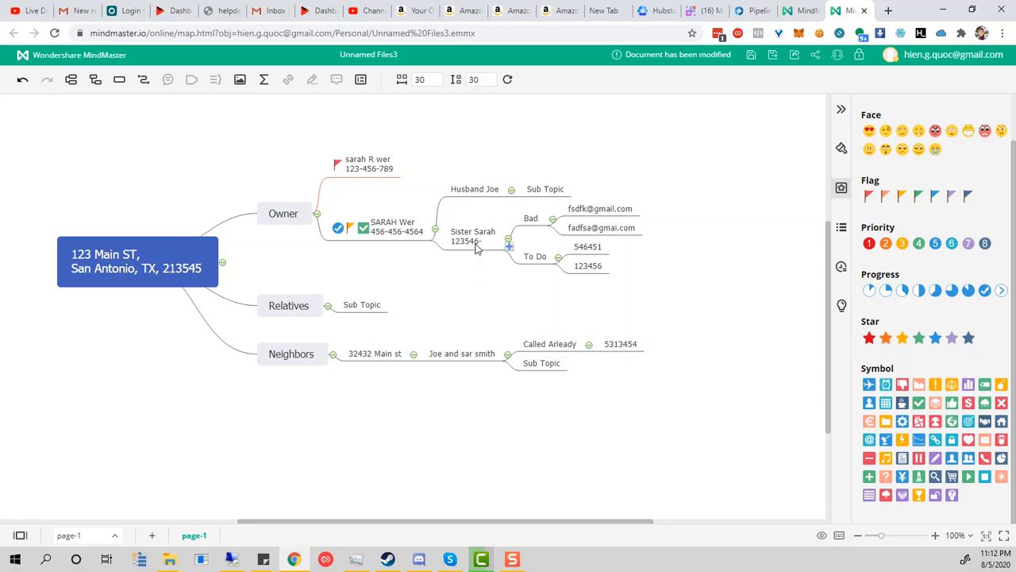
{"action": "left_click", "coordinate": [435, 238]}
{"action": "double_click", "coordinate": [460, 276]}
{"action": "type", "text": "Brother"}
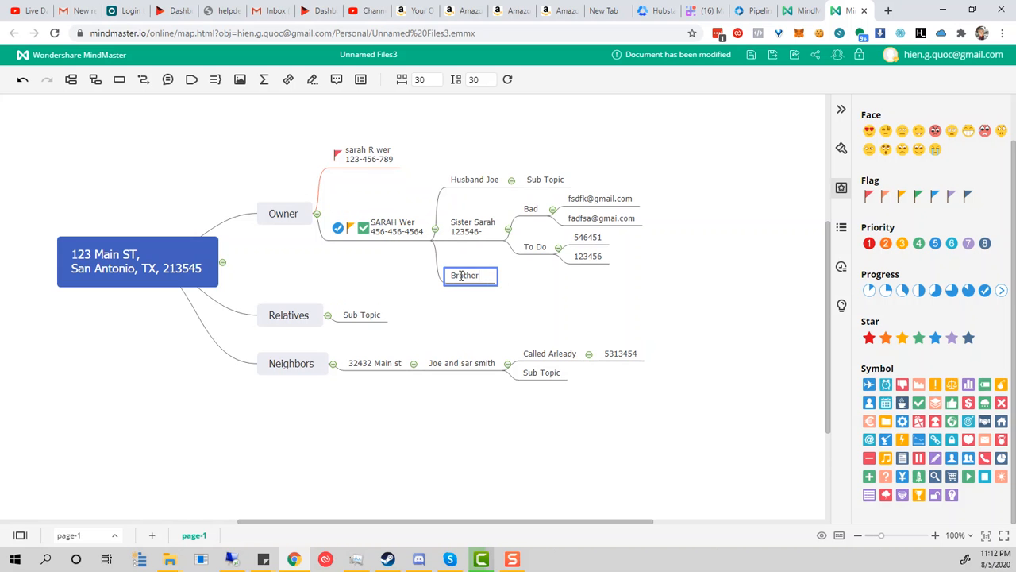
{"action": "key", "text": "Return"}
{"action": "left_click", "coordinate": [492, 286]}
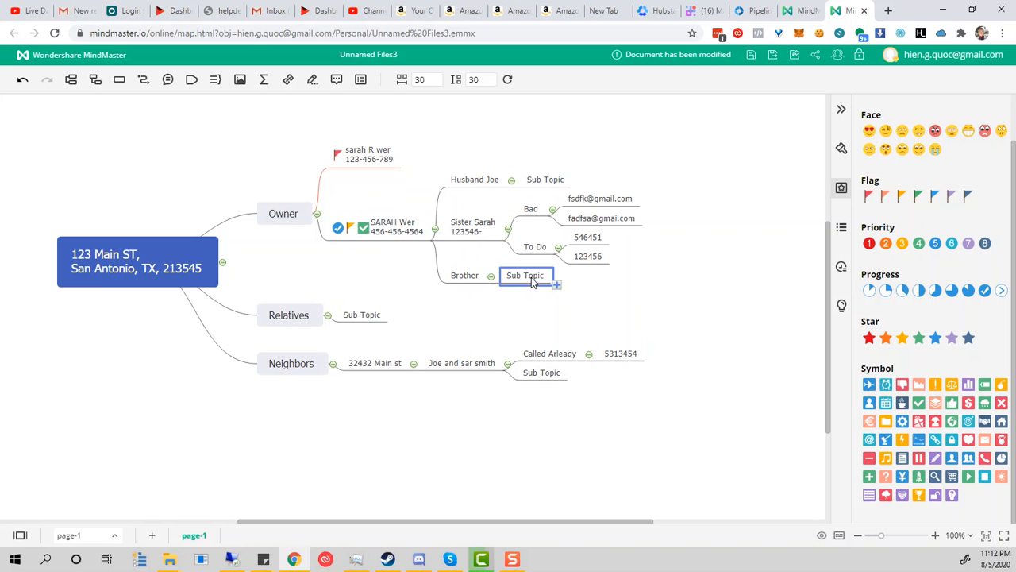
{"action": "left_click", "coordinate": [528, 310]}
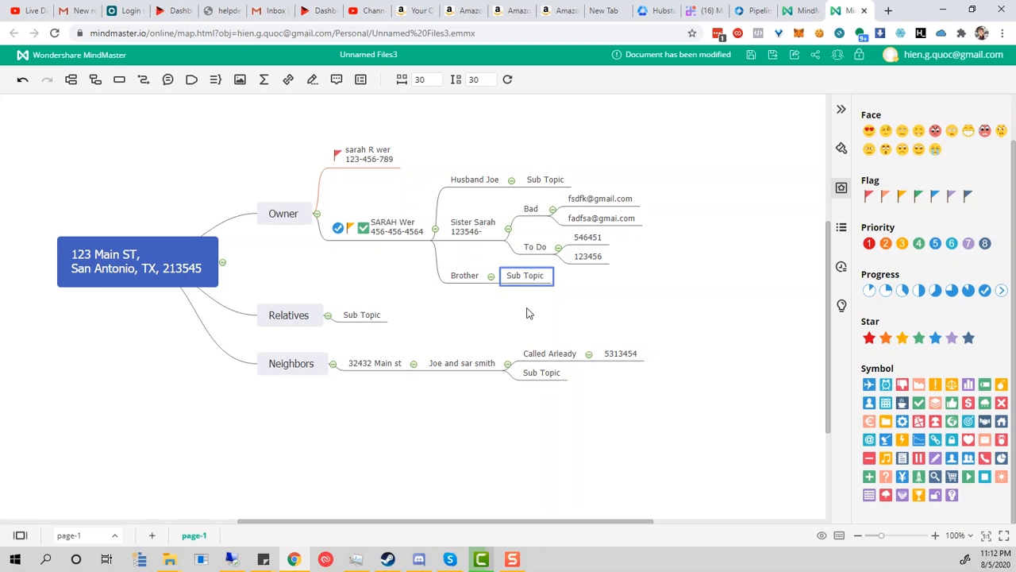
{"action": "left_click", "coordinate": [746, 11]}
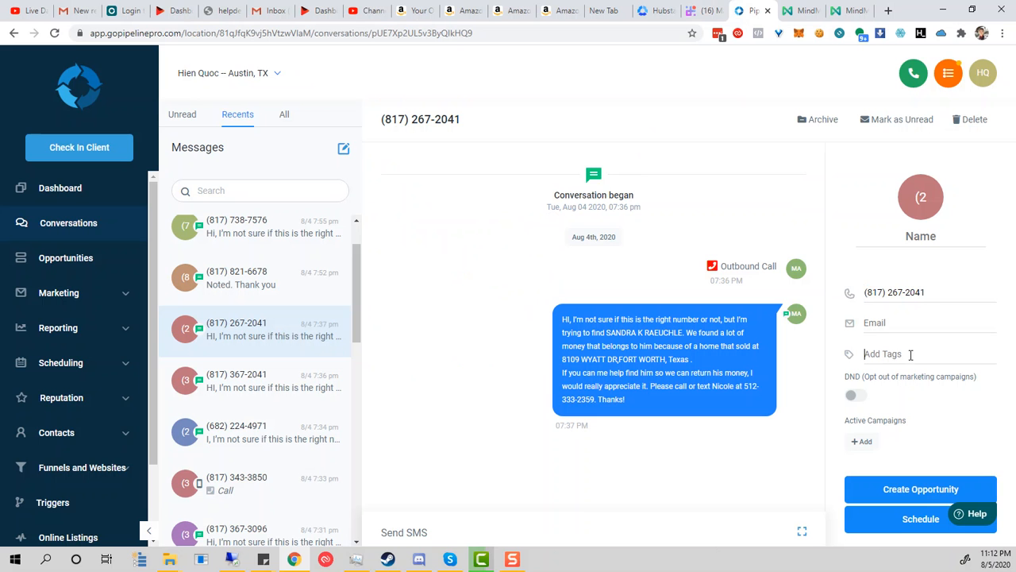
{"action": "left_click", "coordinate": [864, 443]}
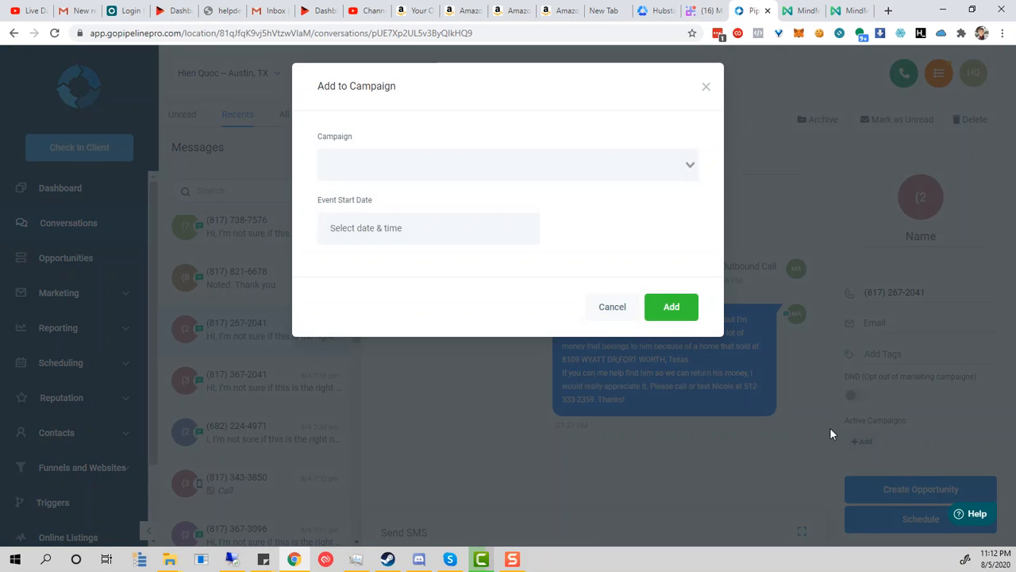
{"action": "left_click", "coordinate": [691, 165]}
{"action": "left_click", "coordinate": [528, 247]}
{"action": "left_click", "coordinate": [600, 306]}
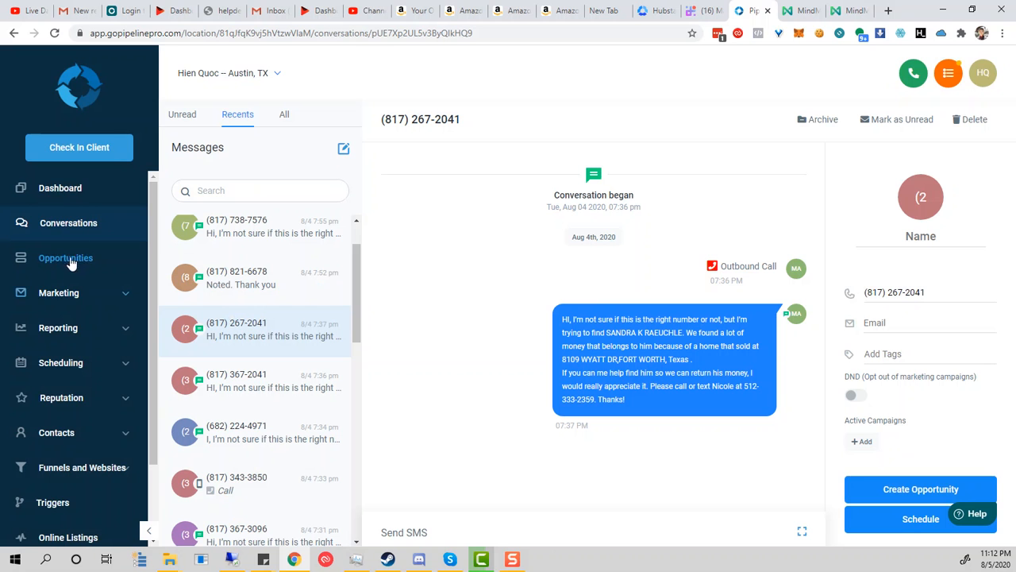
{"action": "left_click", "coordinate": [920, 236]}
{"action": "left_click", "coordinate": [240, 418]}
{"action": "left_click", "coordinate": [253, 387]}
{"action": "left_click", "coordinate": [270, 431]}
{"action": "left_click", "coordinate": [278, 322]}
{"action": "left_click", "coordinate": [268, 233]}
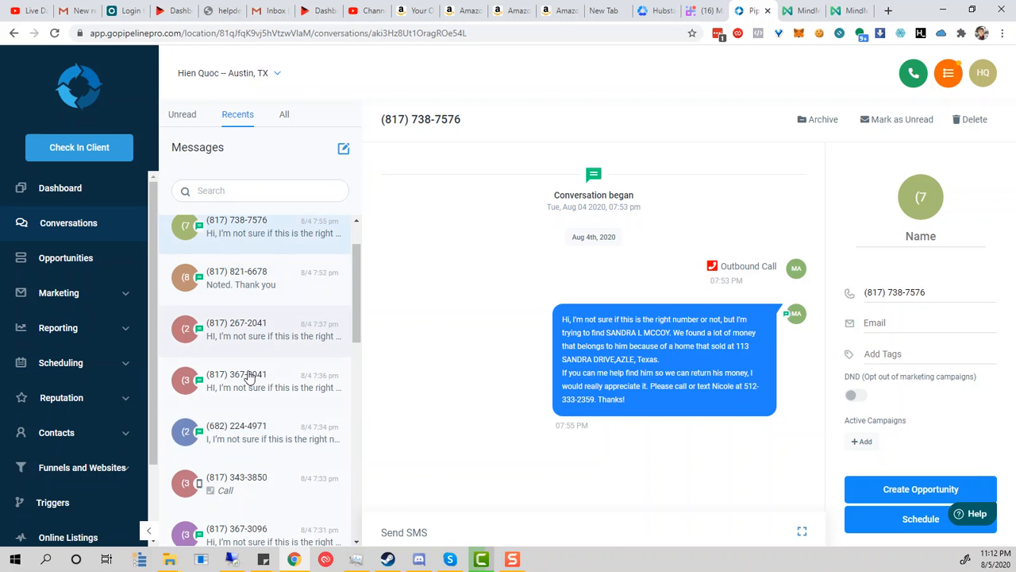
{"action": "left_click", "coordinate": [288, 188]}
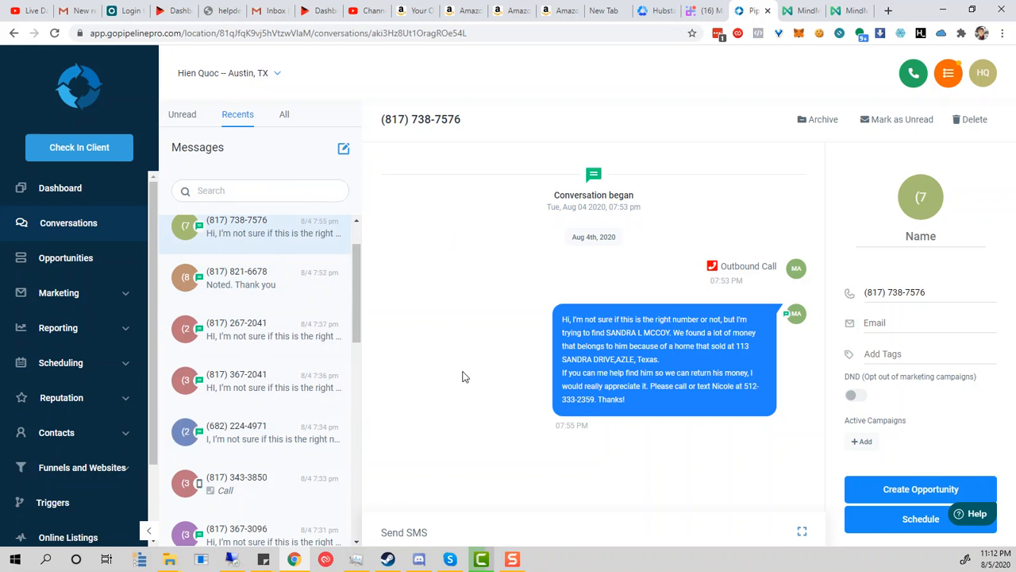
{"action": "left_click", "coordinate": [845, 10]}
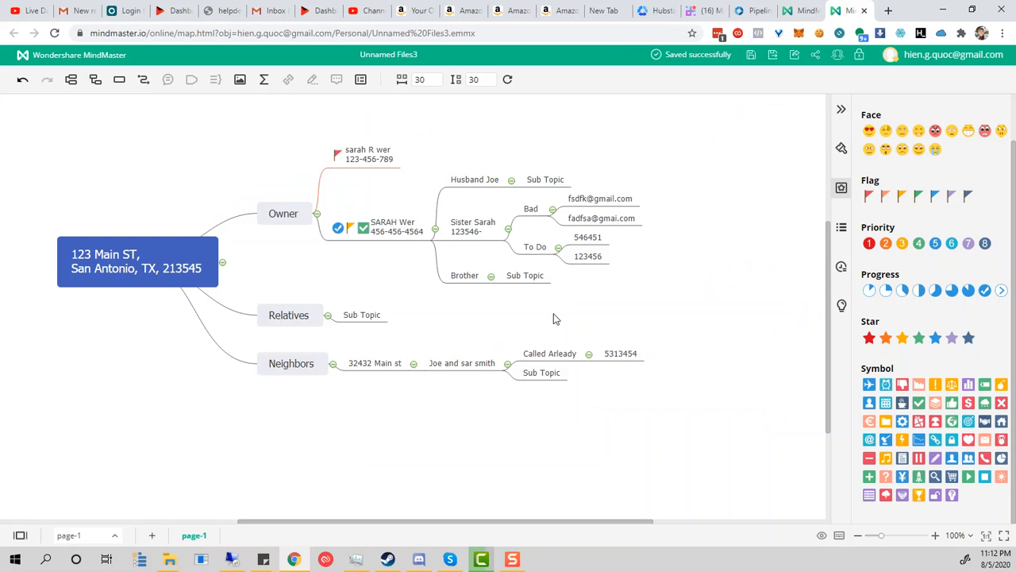
Step: Put red flags on both e-mail addresses under Bad
{"action": "left_click_drag", "start_coordinate": [869, 198], "coordinate": [644, 207]}
{"action": "left_click", "coordinate": [635, 200]}
{"action": "left_click_drag", "start_coordinate": [870, 198], "coordinate": [612, 227]}
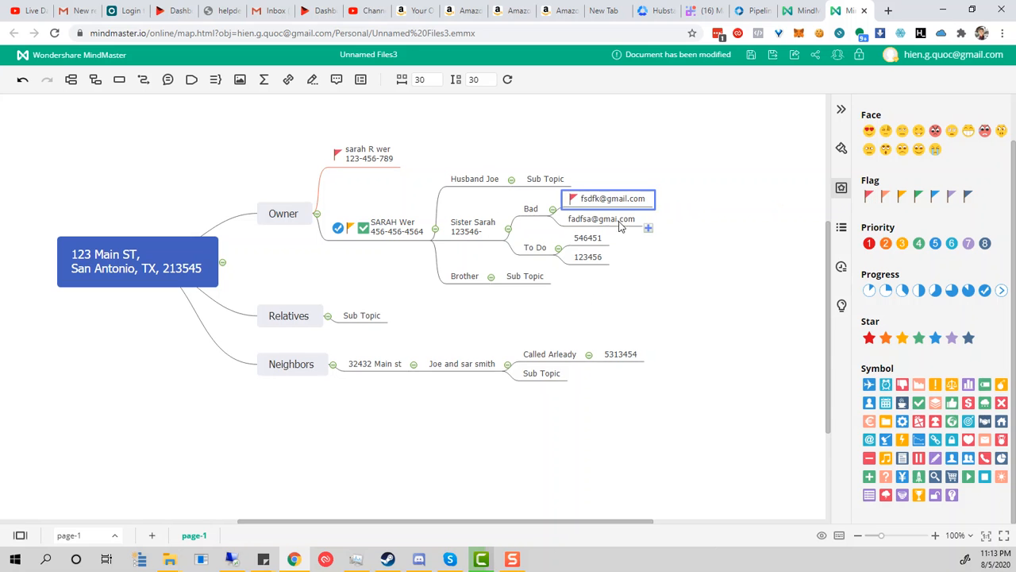
{"action": "left_click_drag", "start_coordinate": [869, 198], "coordinate": [627, 223]}
Step: Give both phone numbers under To Do orange flags
{"action": "left_click", "coordinate": [588, 238]}
{"action": "left_click", "coordinate": [901, 196]}
{"action": "key", "text": "Down"}
{"action": "left_click", "coordinate": [901, 196]}
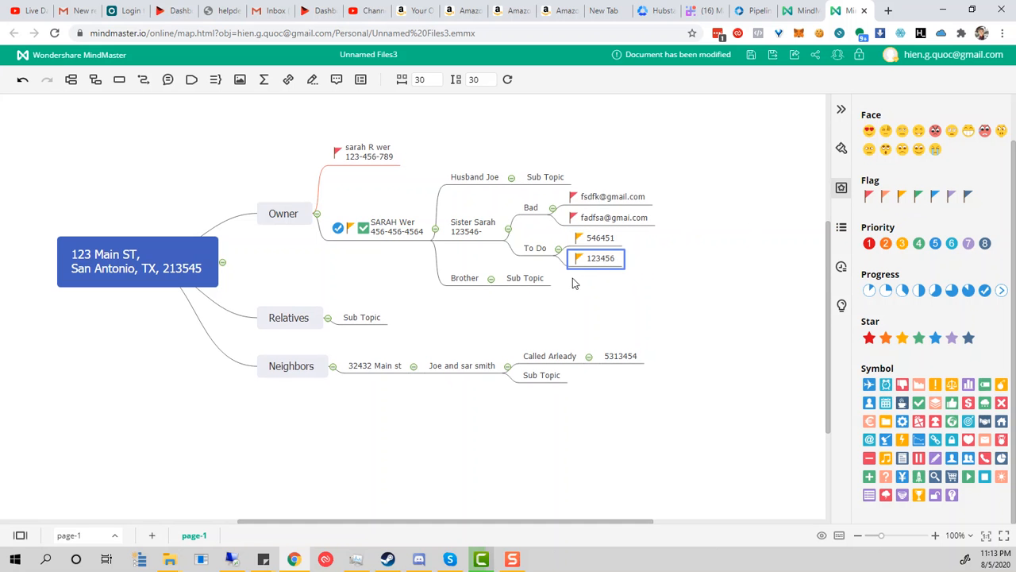
Step: Give the neighbours' phone number a green flag
{"action": "left_click", "coordinate": [464, 280]}
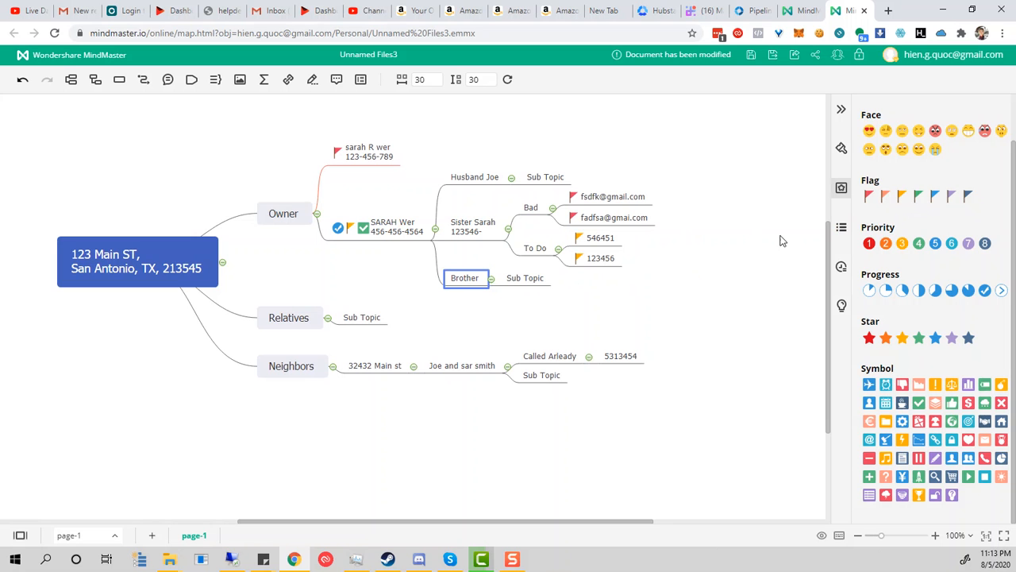
{"action": "left_click", "coordinate": [619, 357]}
{"action": "left_click", "coordinate": [918, 199]}
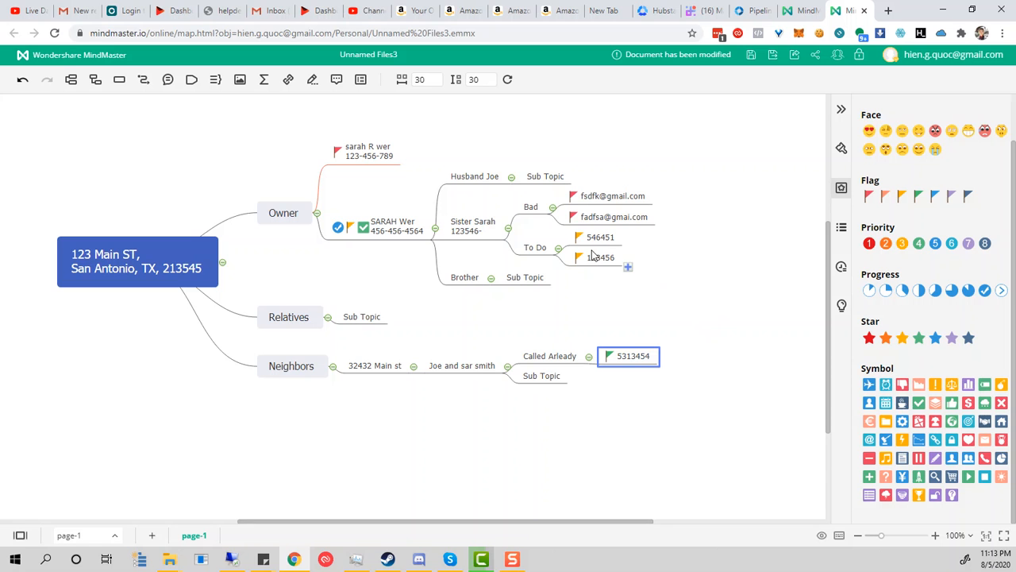